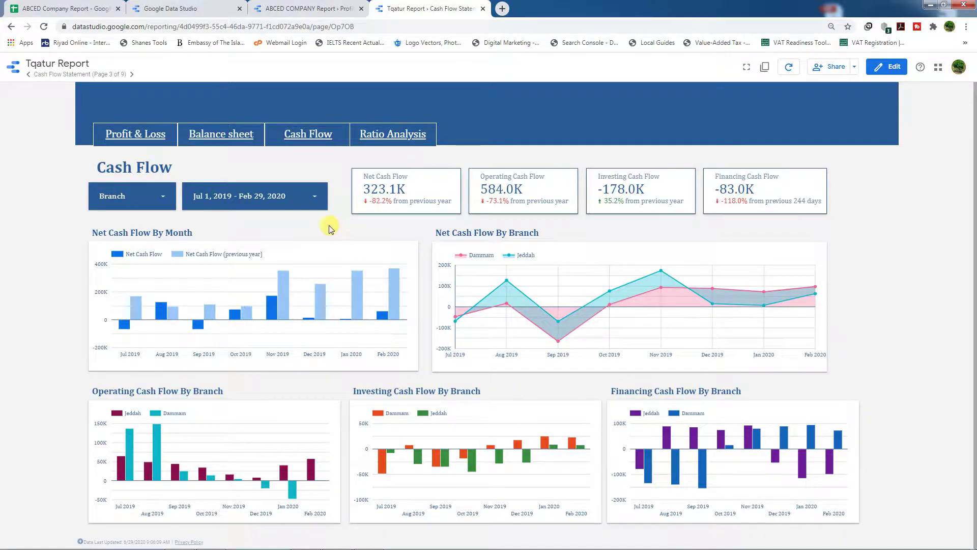
- Switch to the ABCED Company Report spreadsheet in Google Sheets and format the four cash flow headings in row 1 as plain text
left_click(56, 10)
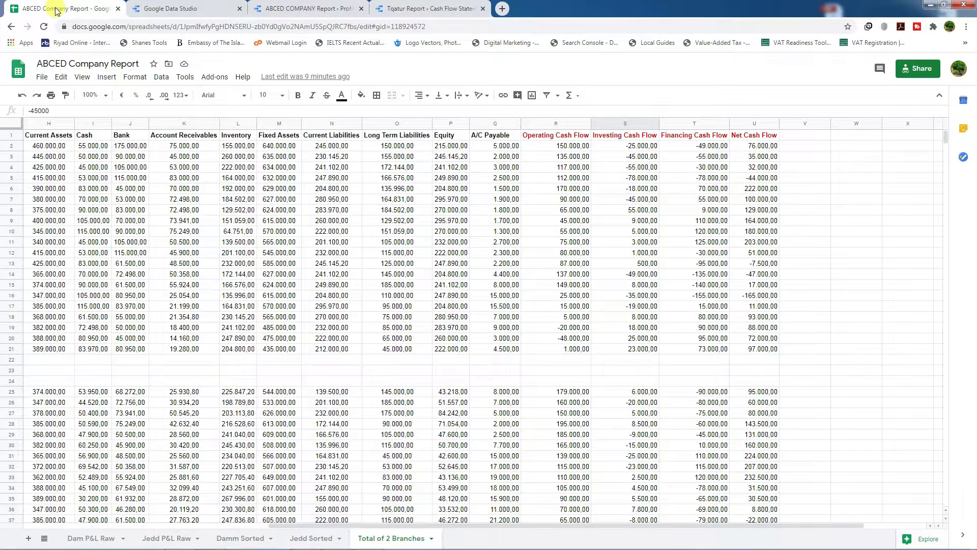
left_click(582, 283)
left_click_drag(540, 149, 739, 520)
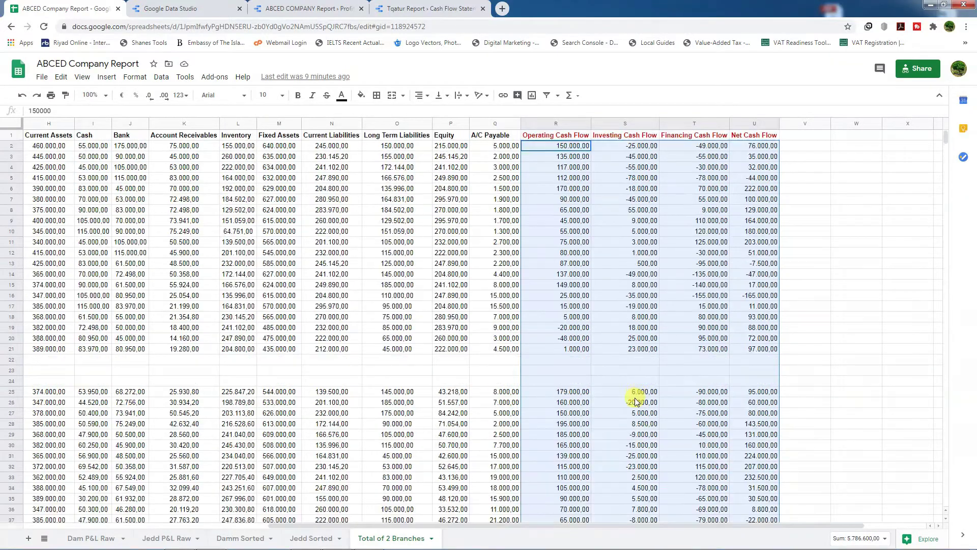
left_click(548, 168)
left_click_drag(542, 139, 749, 140)
left_click(135, 77)
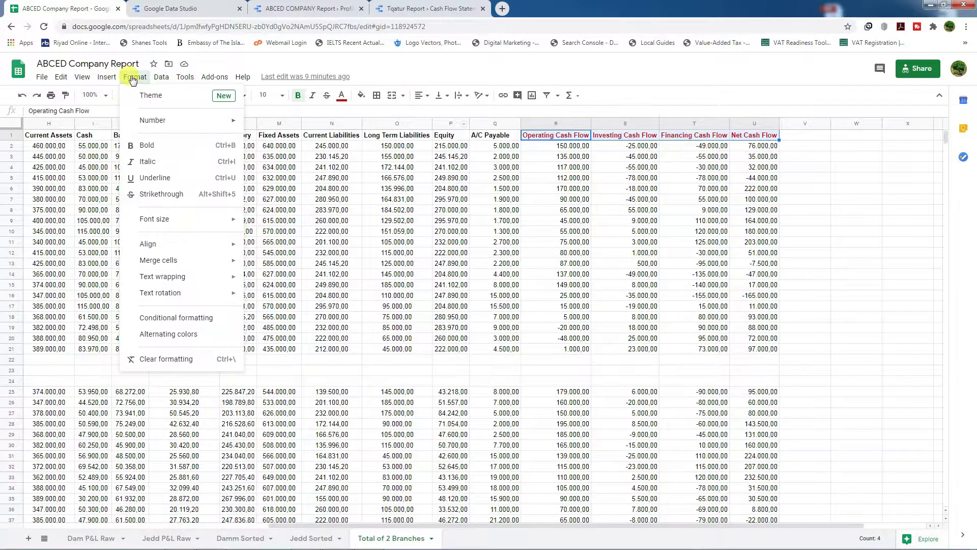
mouse_move(162, 124)
left_click(288, 135)
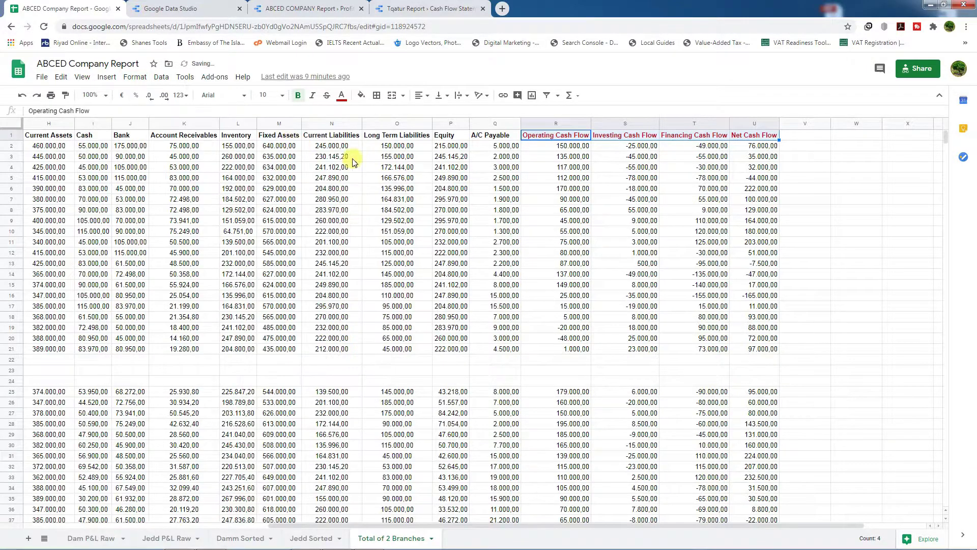
- Apply the Number format to the cash flow values in R2:U44, covering Operating, Investing, Financing and Net Cash Flow
left_click_drag(545, 153, 765, 511)
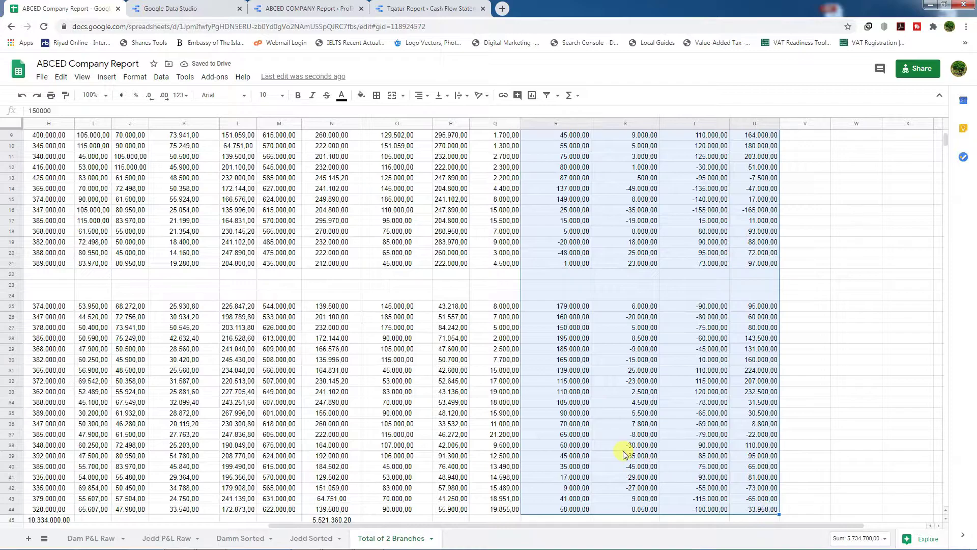
scroll(626, 452, "down", 1)
scroll(615, 361, "up", 5)
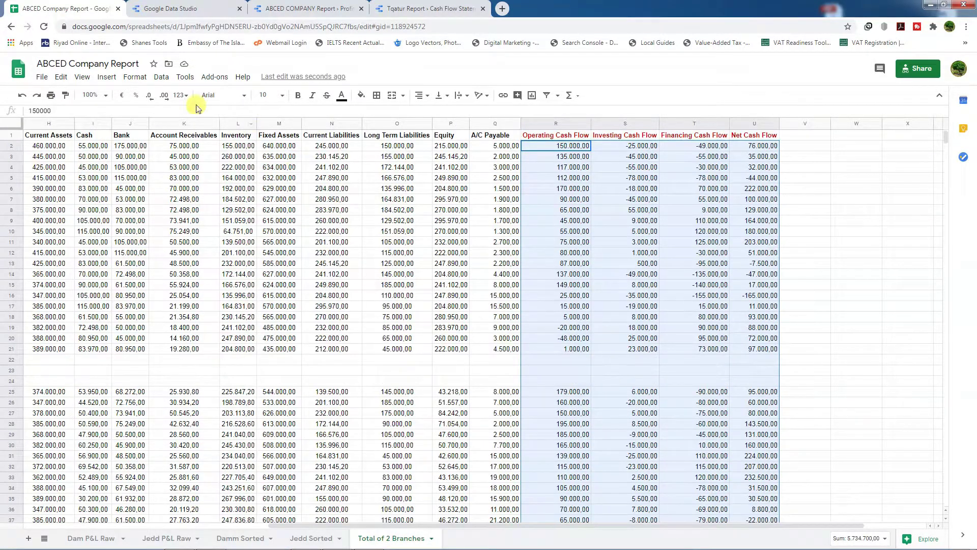
left_click(135, 76)
mouse_move(158, 121)
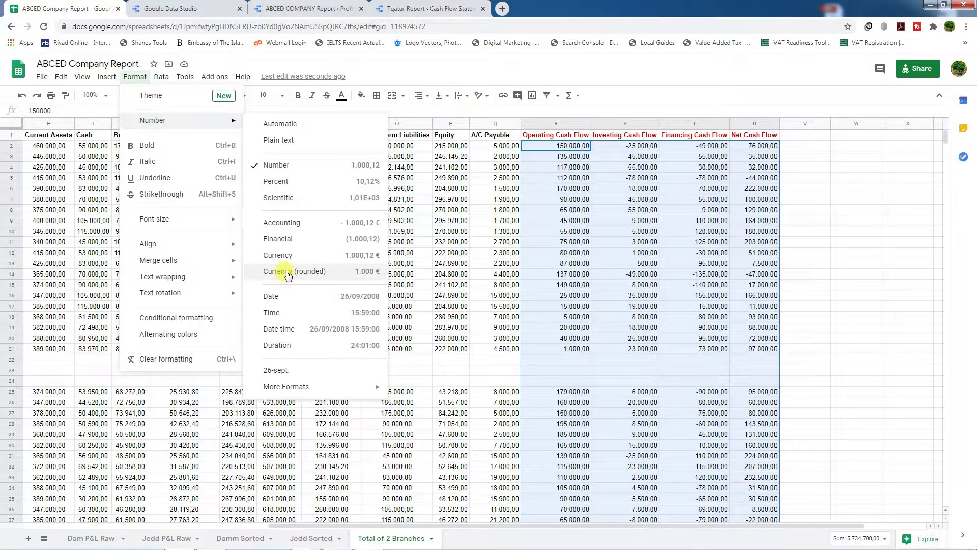
left_click(285, 165)
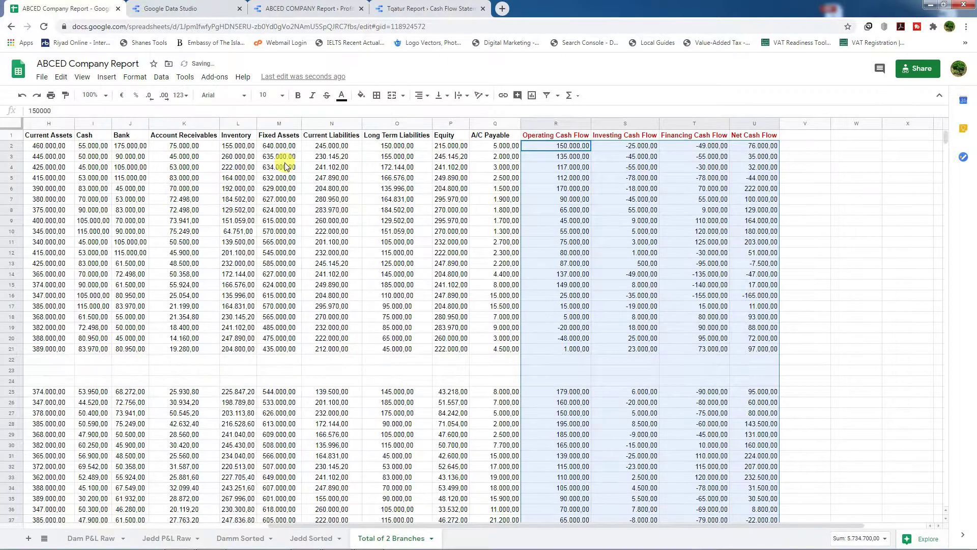
left_click(795, 308)
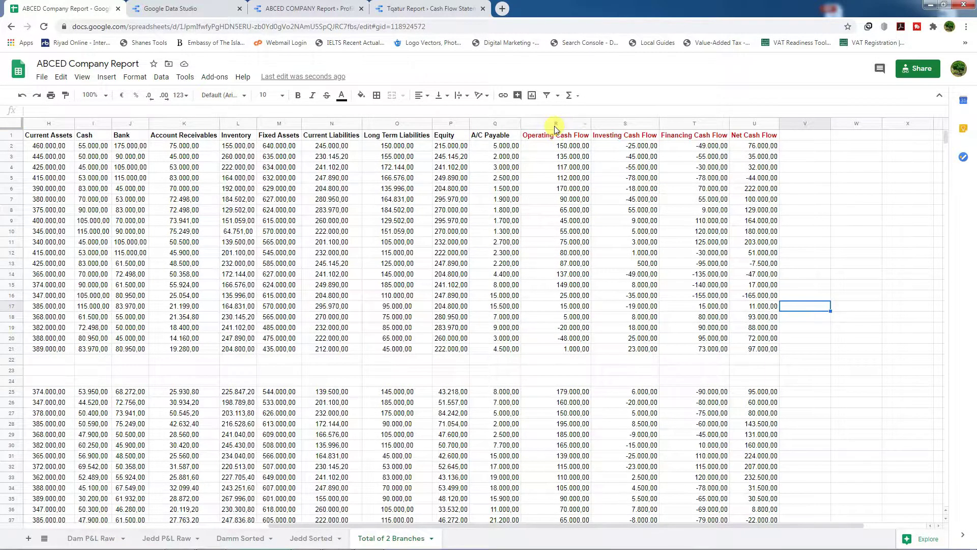
- Switch to the ABCED COMPANY Report in Data Studio and open its Cash Flow page in edit mode
left_click_drag(554, 124, 752, 122)
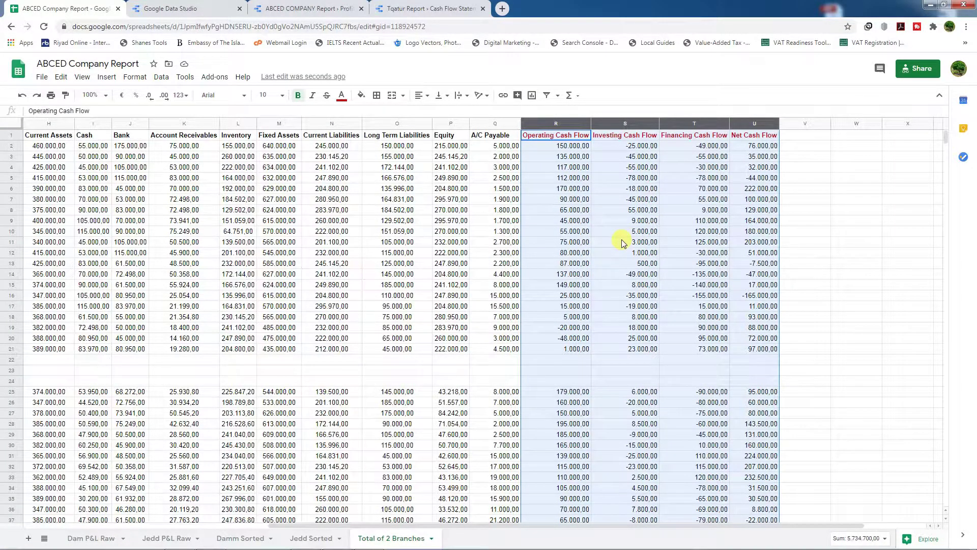
left_click(312, 8)
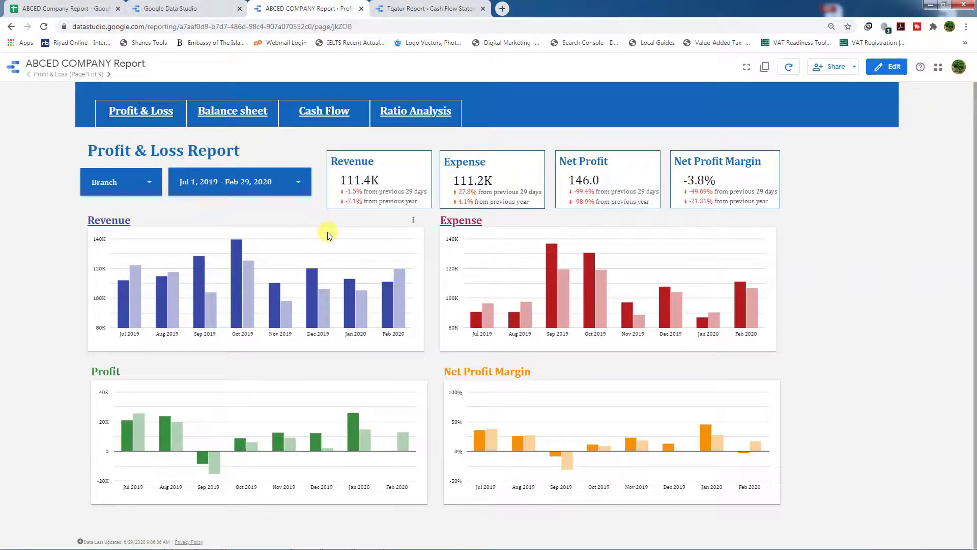
left_click(317, 114)
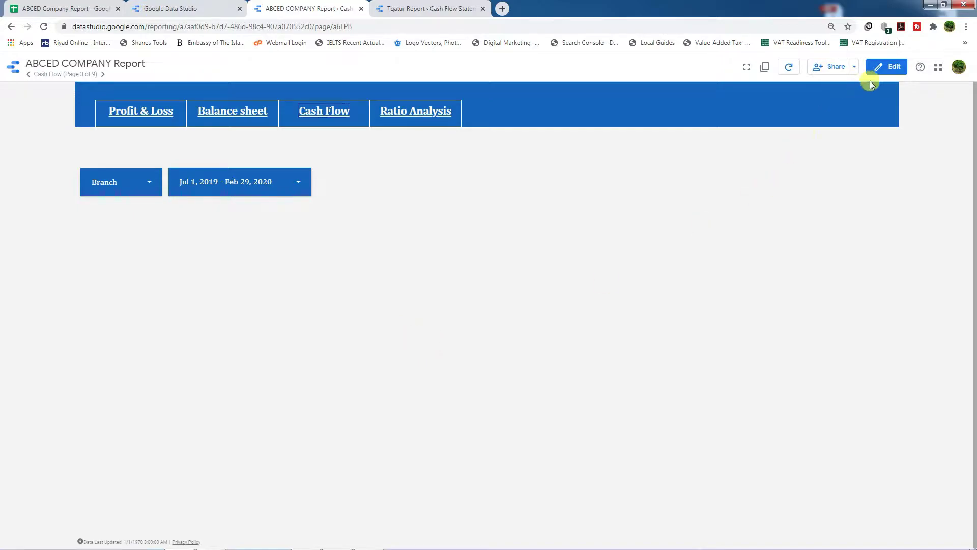
left_click(886, 71)
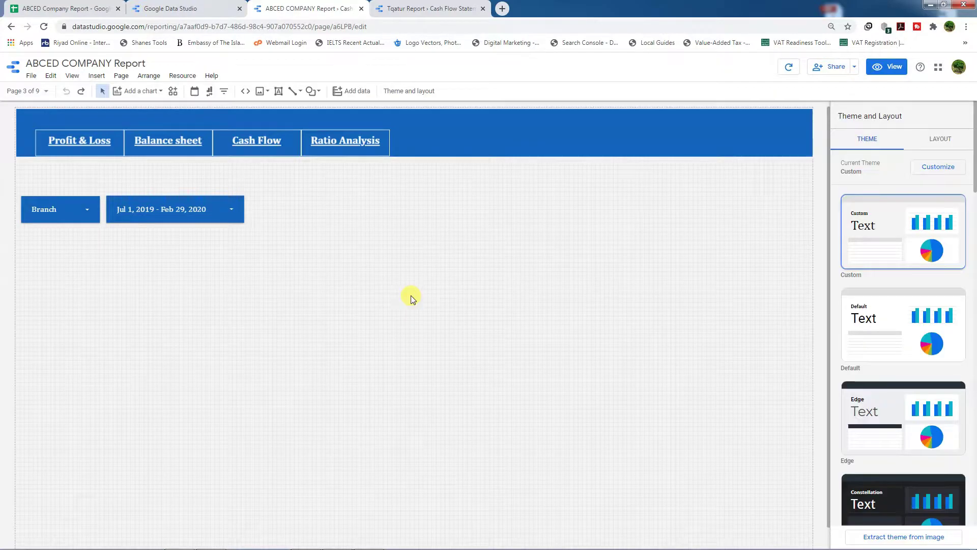
- Open the added data source ABCED Company Report - Total of 2 Branches for editing and refresh its fields
left_click(178, 76)
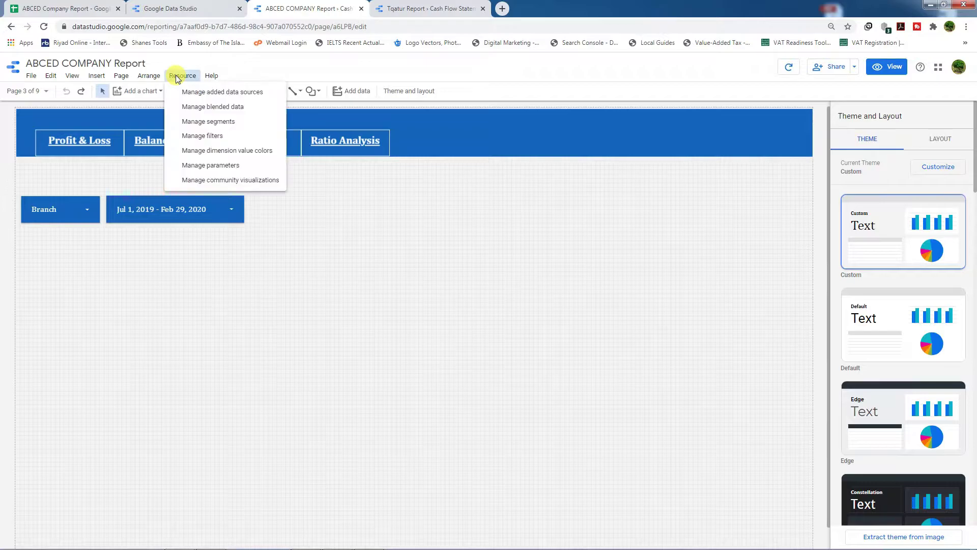
left_click(221, 92)
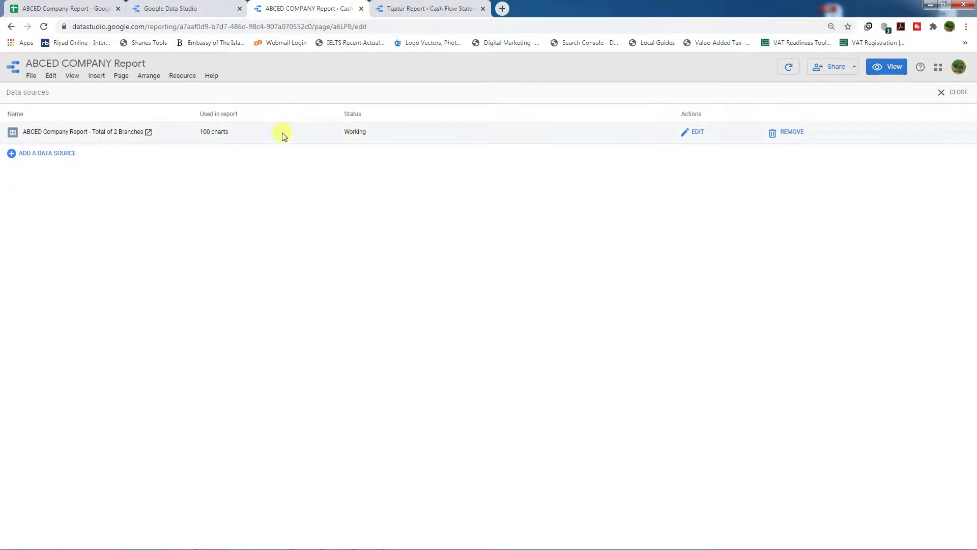
left_click(696, 134)
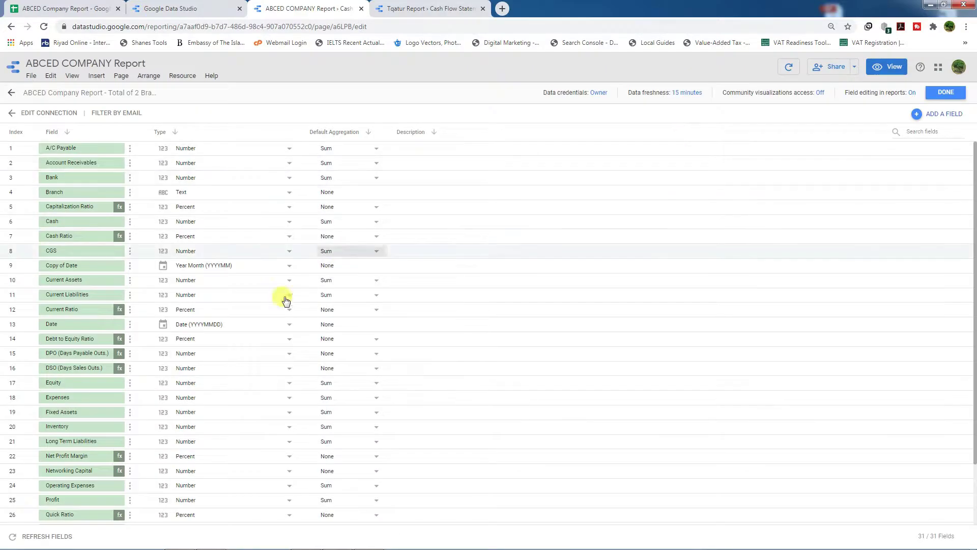
scroll(76, 441, "down", 3)
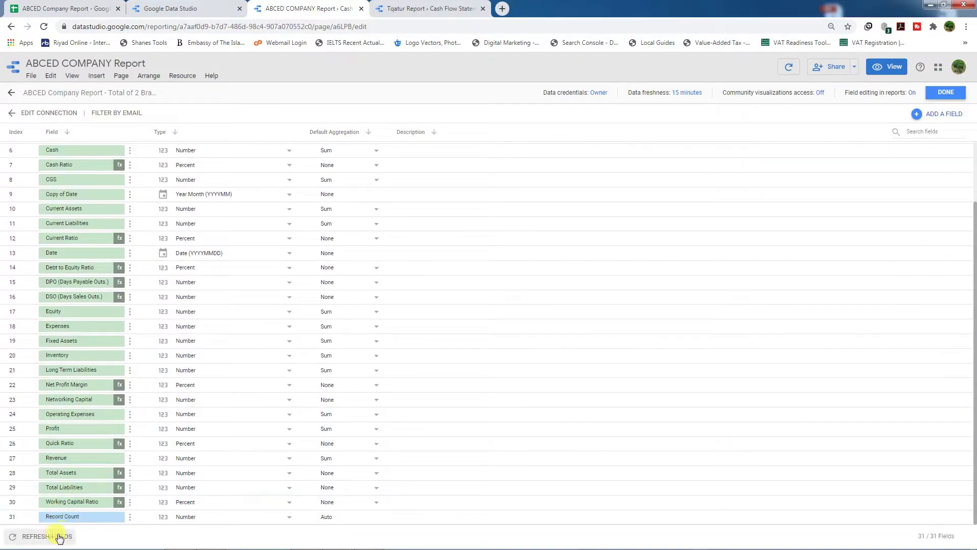
left_click(37, 539)
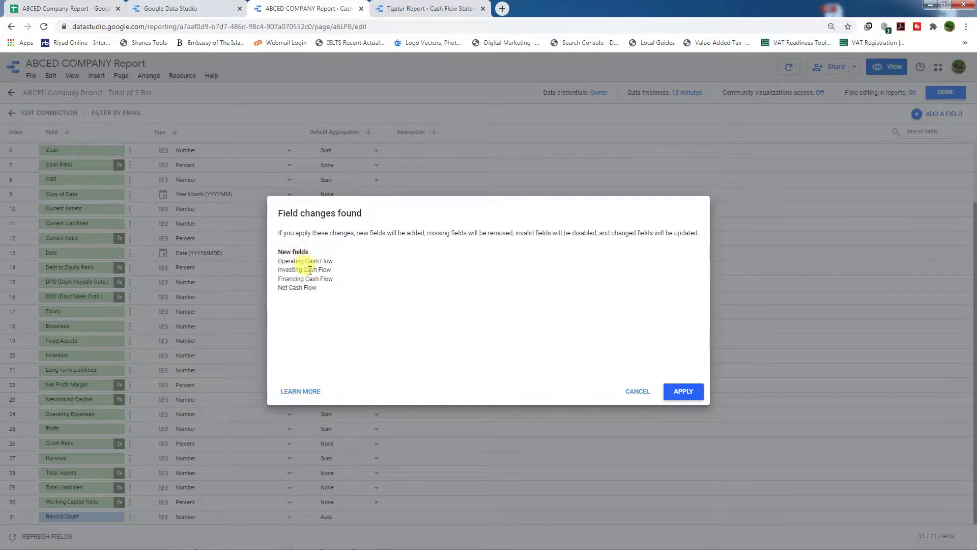
- Apply the field changes that add Operating, Investing, Financing and Net Cash Flow, and return from the data source to the report
left_click_drag(316, 288, 276, 266)
left_click(319, 294)
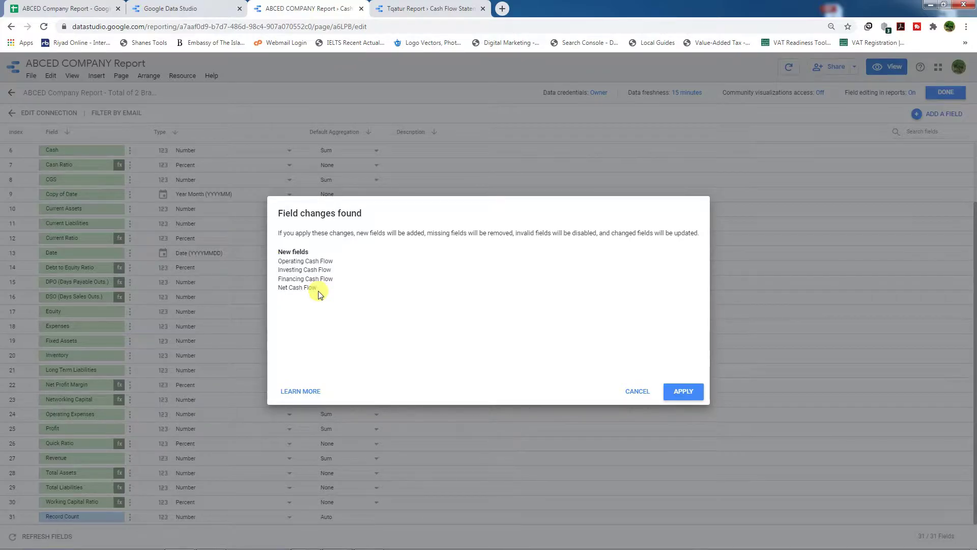
left_click(75, 5)
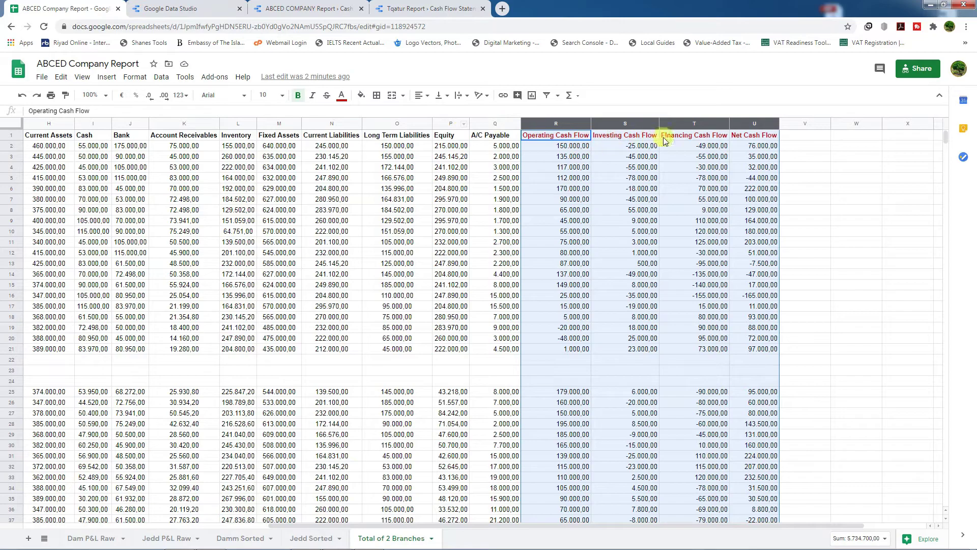
left_click(283, 8)
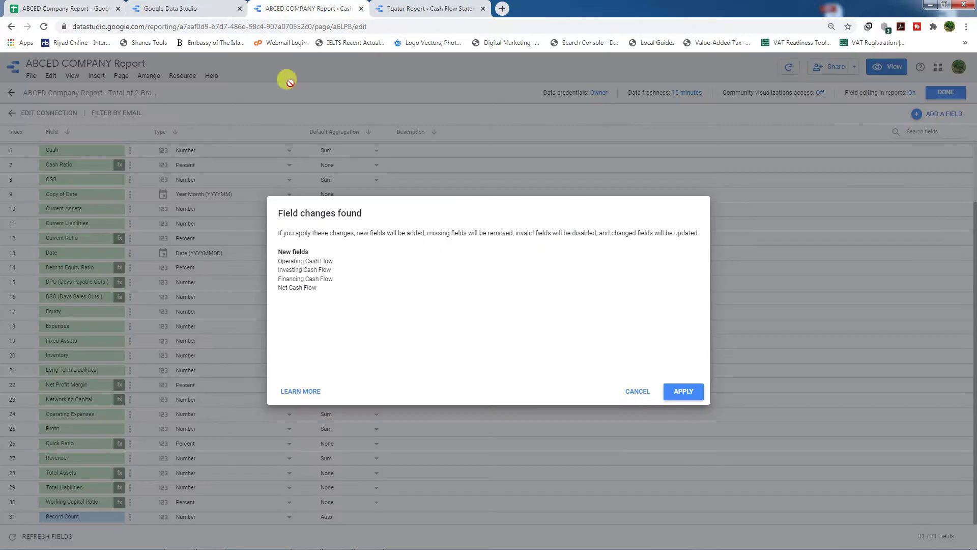
left_click(683, 392)
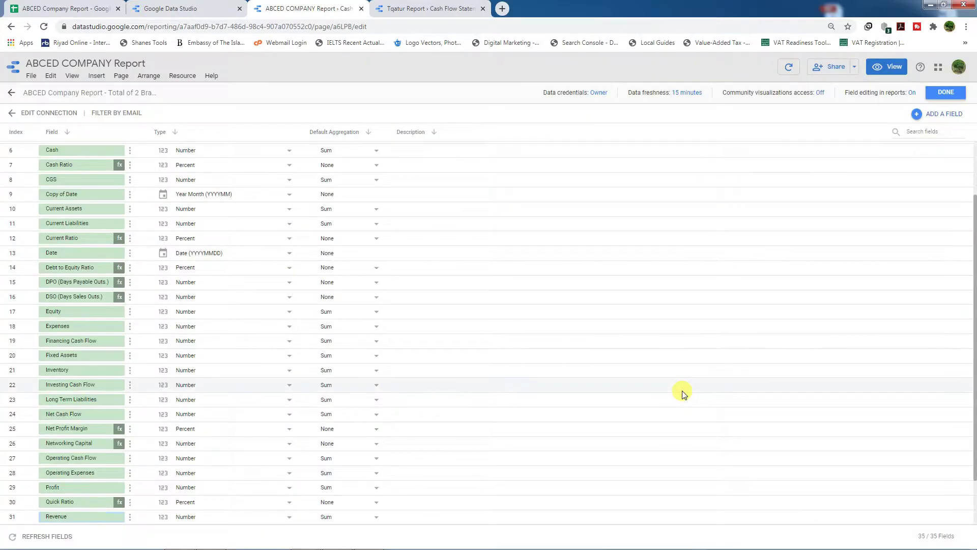
left_click(77, 388)
scroll(78, 400, "down", 1)
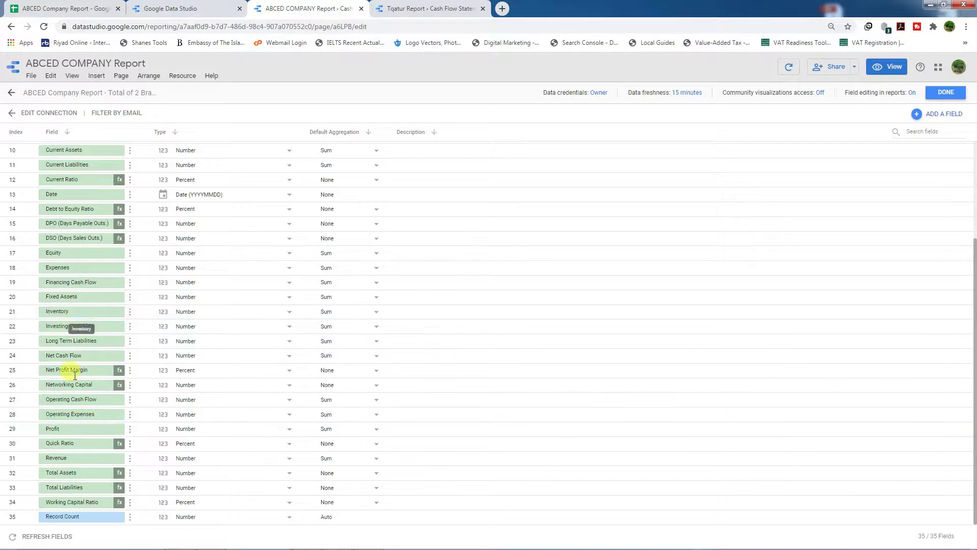
left_click(941, 93)
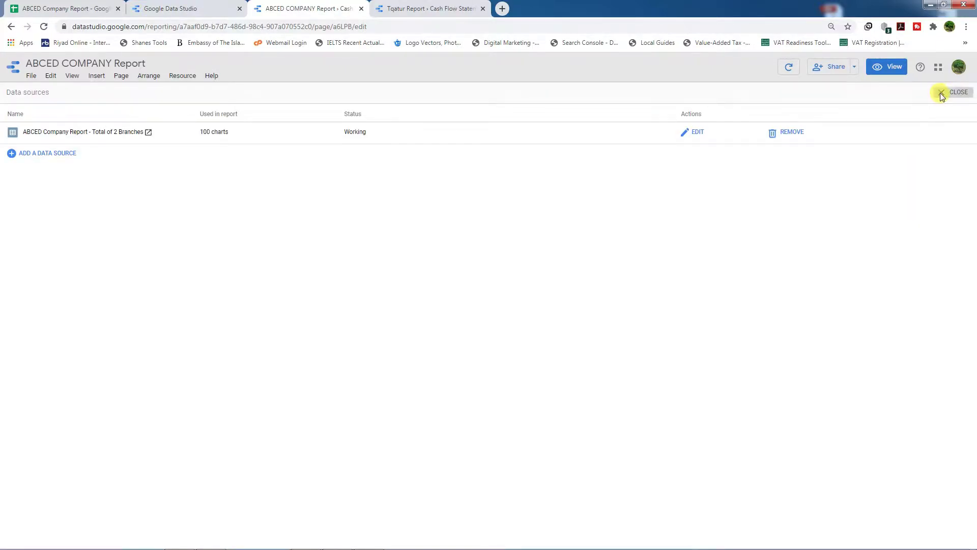
left_click(941, 93)
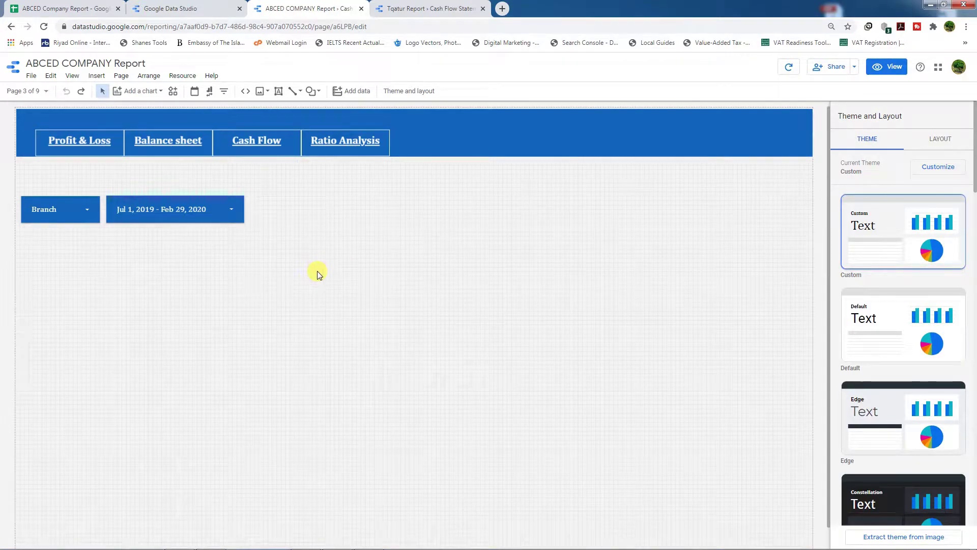
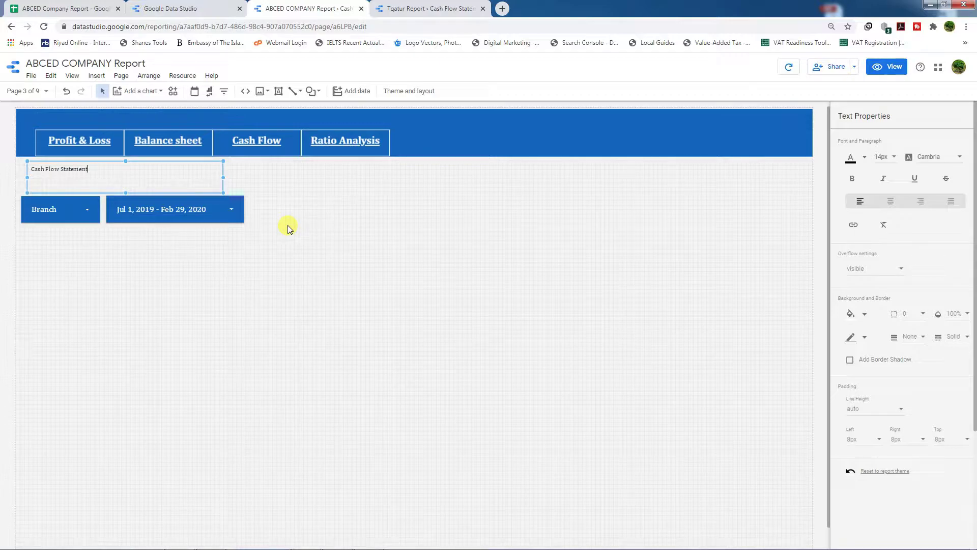
- Format the "Cash Flow Statement" title text as blue, bold and 36px
left_click_drag(97, 170, 30, 169)
left_click(864, 157)
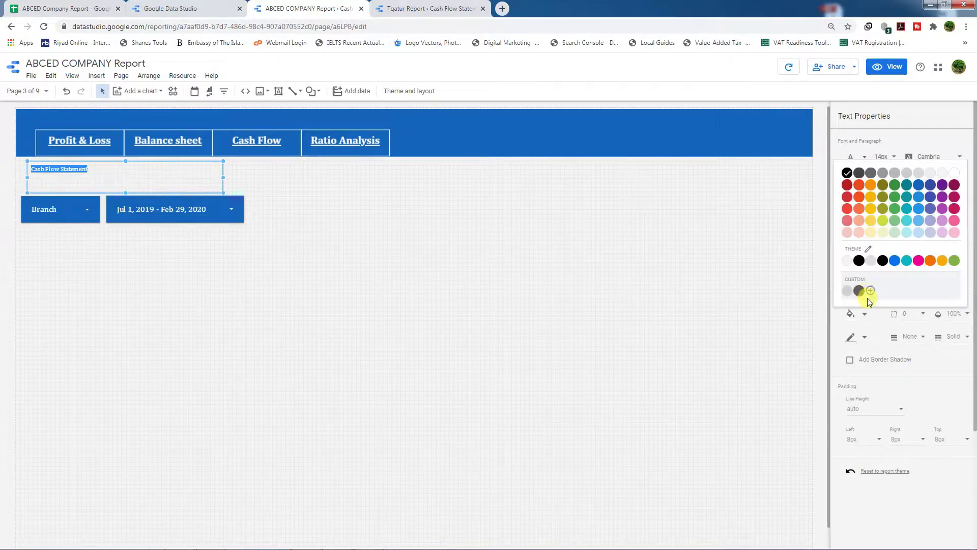
left_click(918, 186)
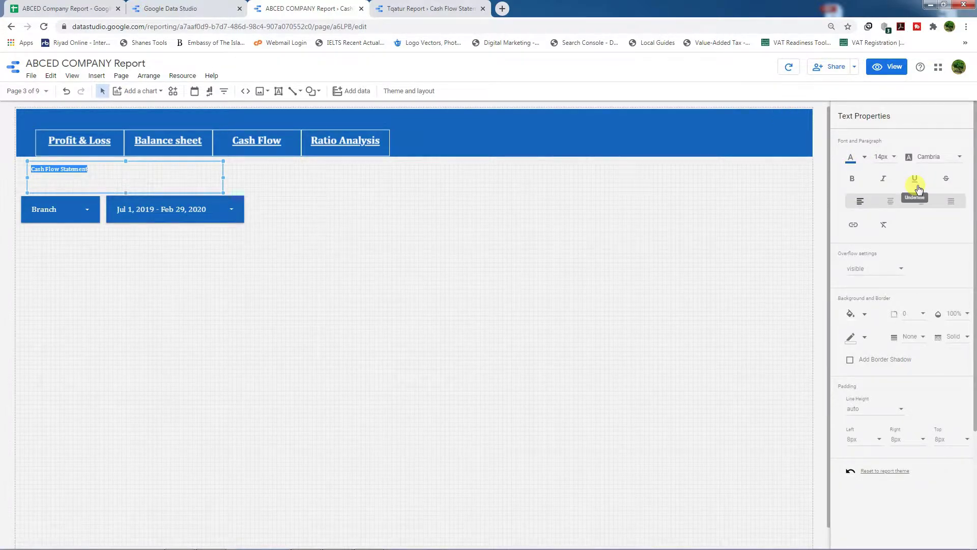
left_click(851, 178)
left_click(884, 157)
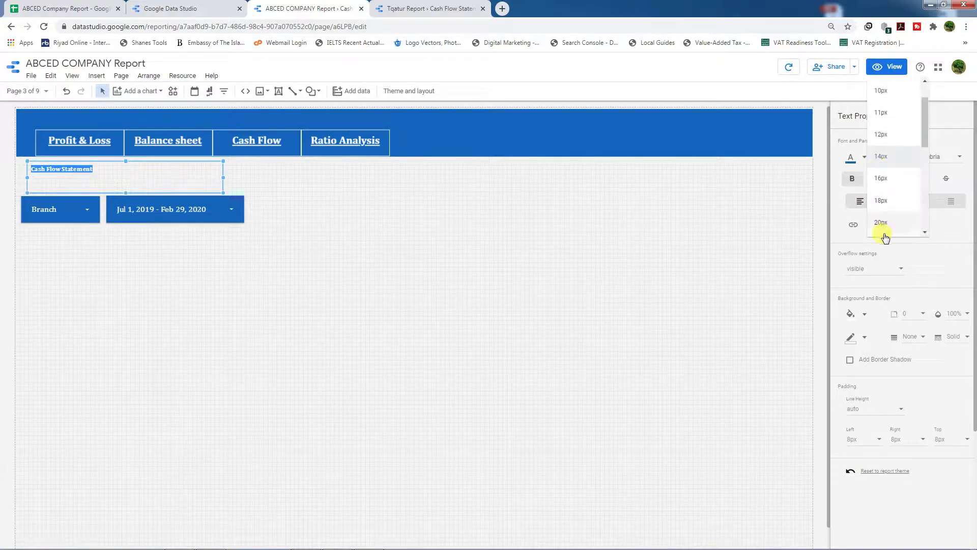
scroll(893, 215, "down", 2)
left_click(885, 189)
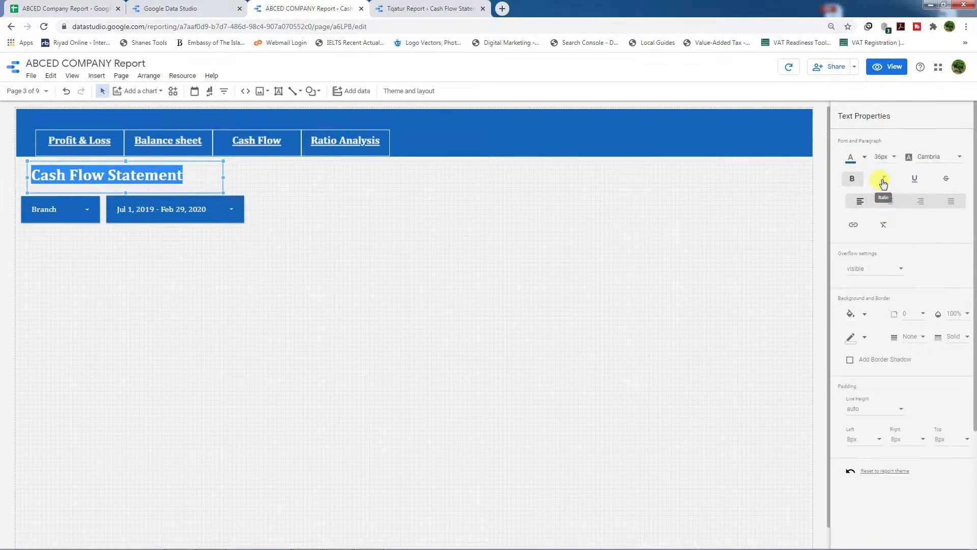
left_click(184, 269)
- Shift the Branch and date range controls slightly right and nudge the Cash Flow Statement title slightly up and left
left_click_drag(168, 258, 41, 192)
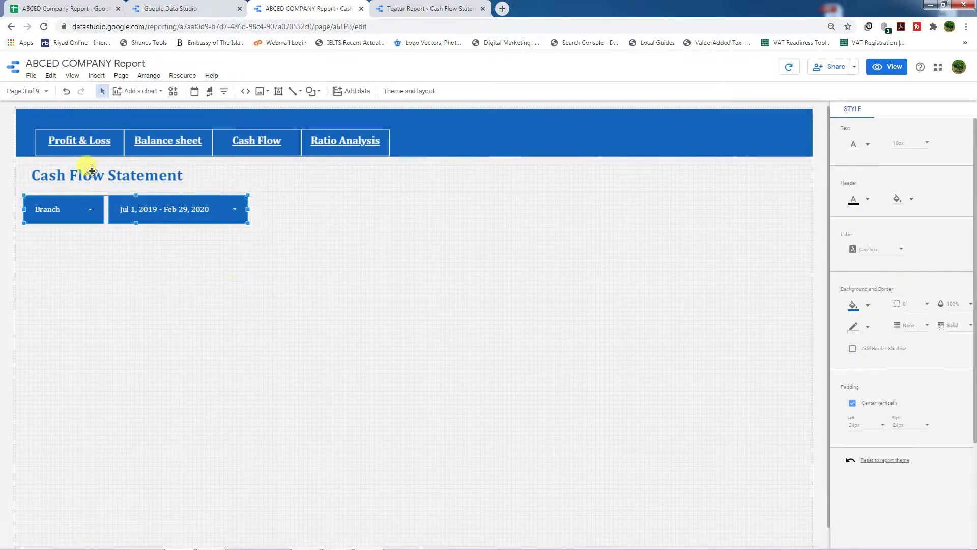
left_click(76, 162)
left_click_drag(75, 160, 72, 159)
left_click(179, 261)
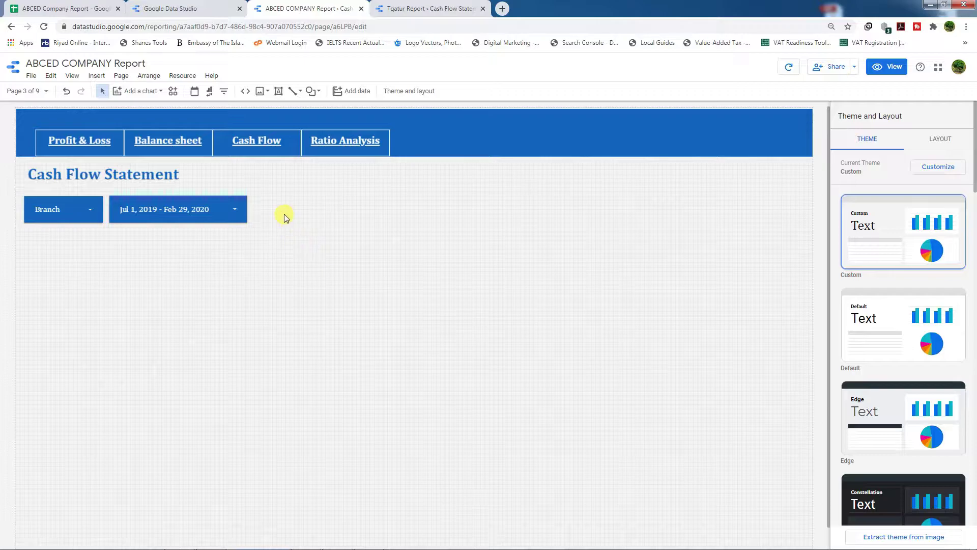
- Place a small scorecard beside the date range control and set its metric to Net Cash Flow
left_click(158, 92)
left_click(124, 146)
left_click(281, 186)
left_click_drag(259, 184, 366, 224)
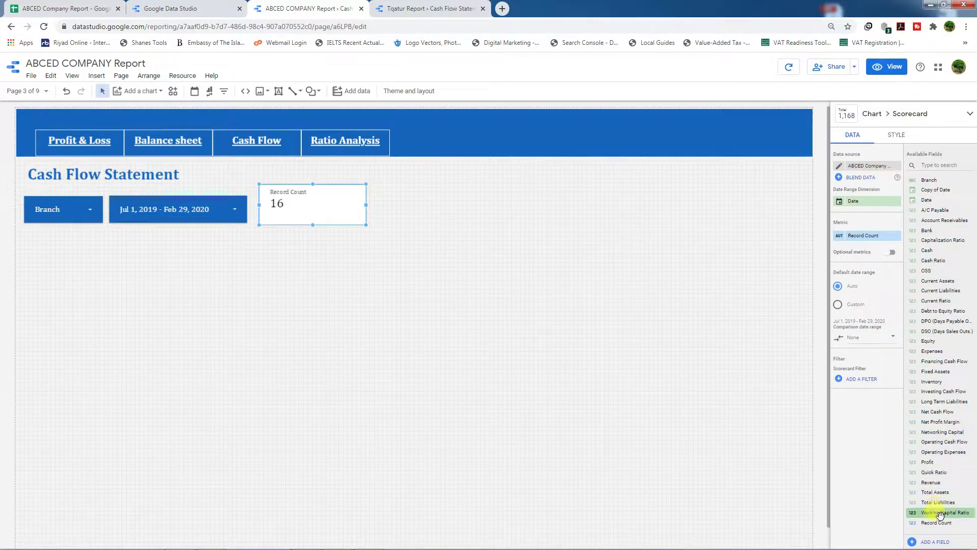
left_click_drag(936, 411, 869, 244)
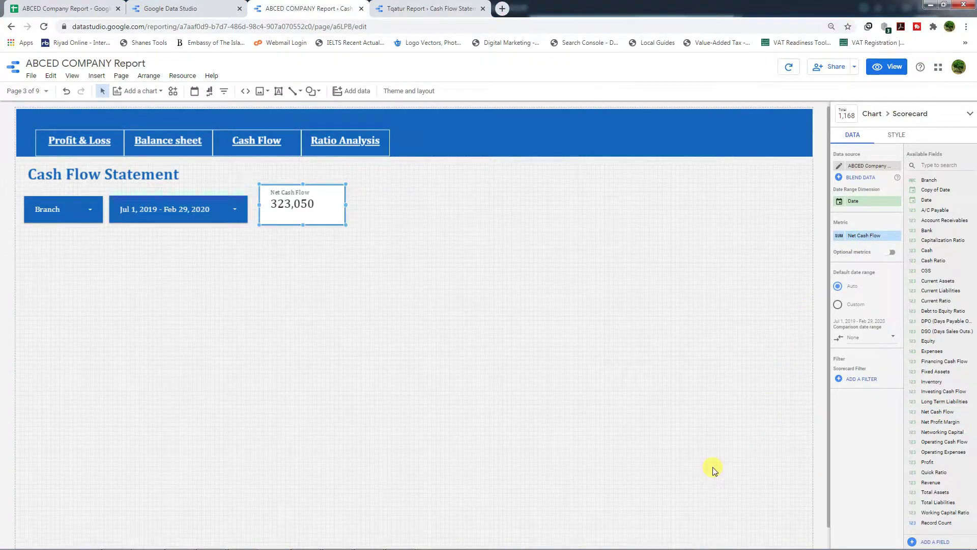
- Set the Net Cash Flow scorecard's comparison date range to Previous year and widen the card to fit its comparison text
left_click(863, 339)
left_click(876, 341)
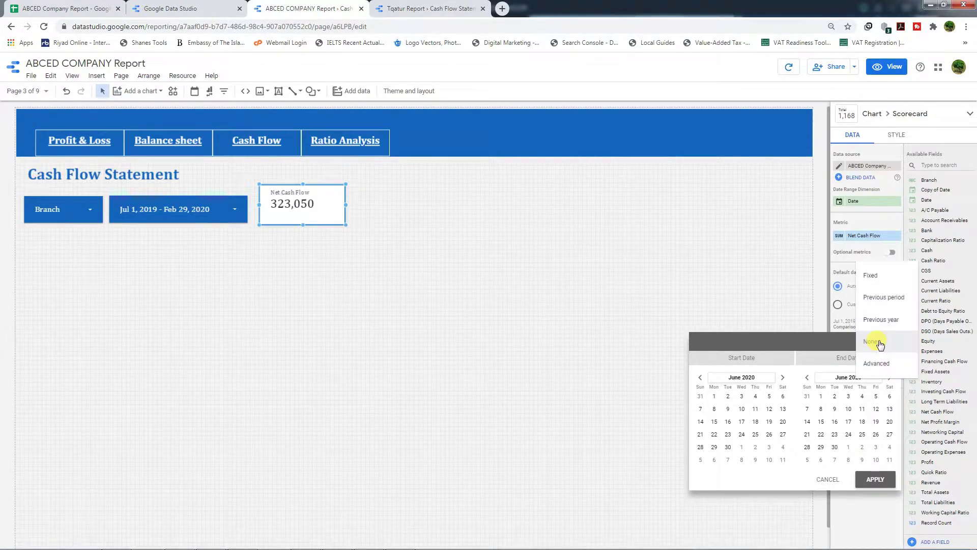
left_click(878, 320)
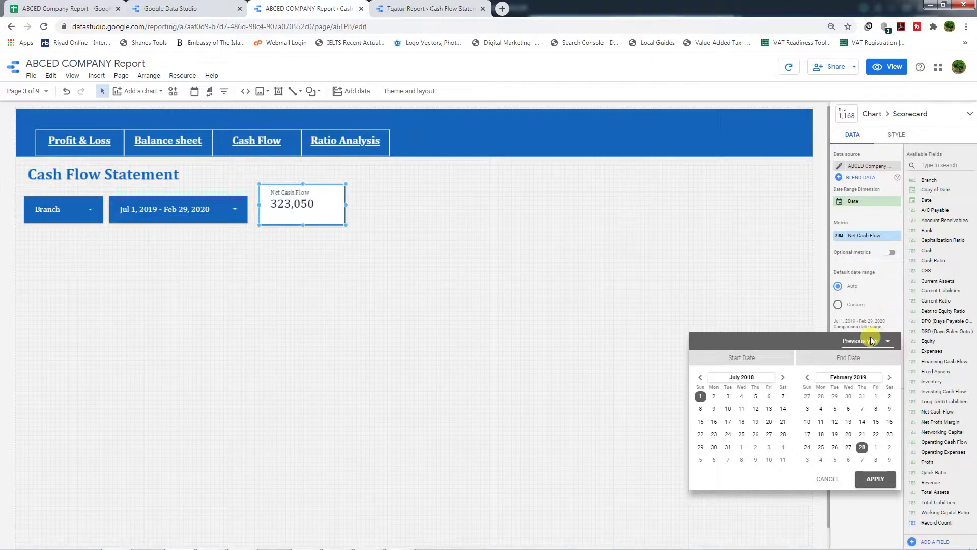
left_click(875, 481)
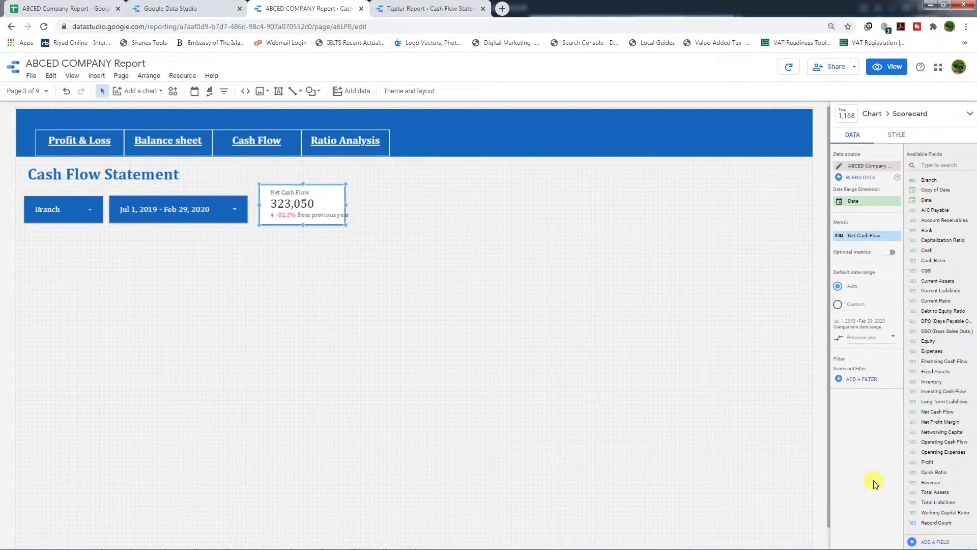
left_click_drag(355, 205, 355, 205)
- Style the Net Cash Flow scorecard with compact numbers, a white background, a blue border and a border shadow, and preview it in view mode
left_click(894, 136)
left_click(852, 223)
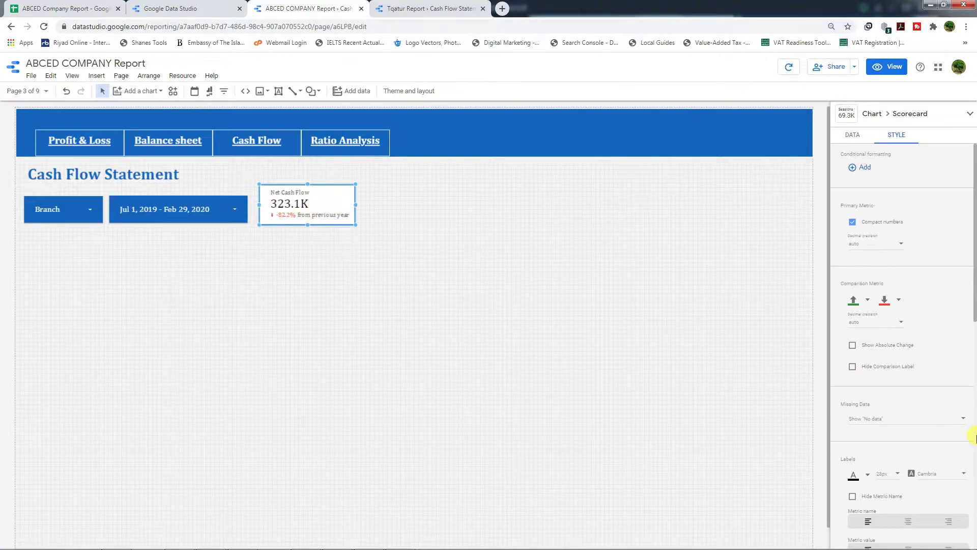
scroll(888, 429, "down", 6)
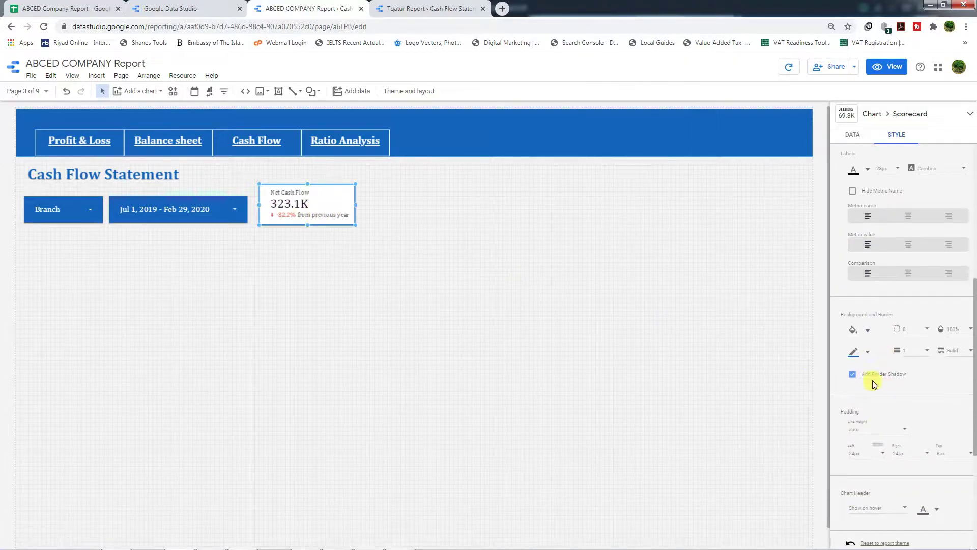
left_click(869, 334)
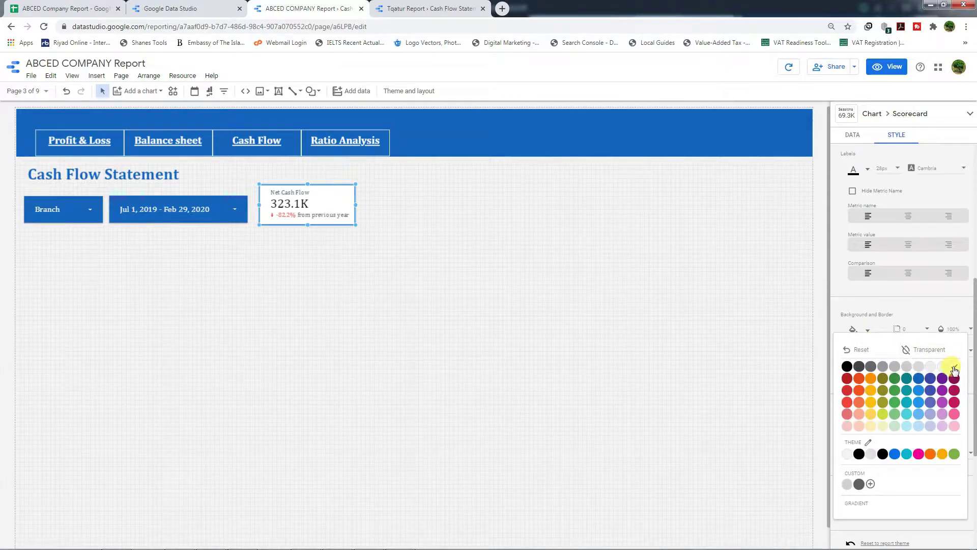
left_click(953, 368)
left_click(867, 351)
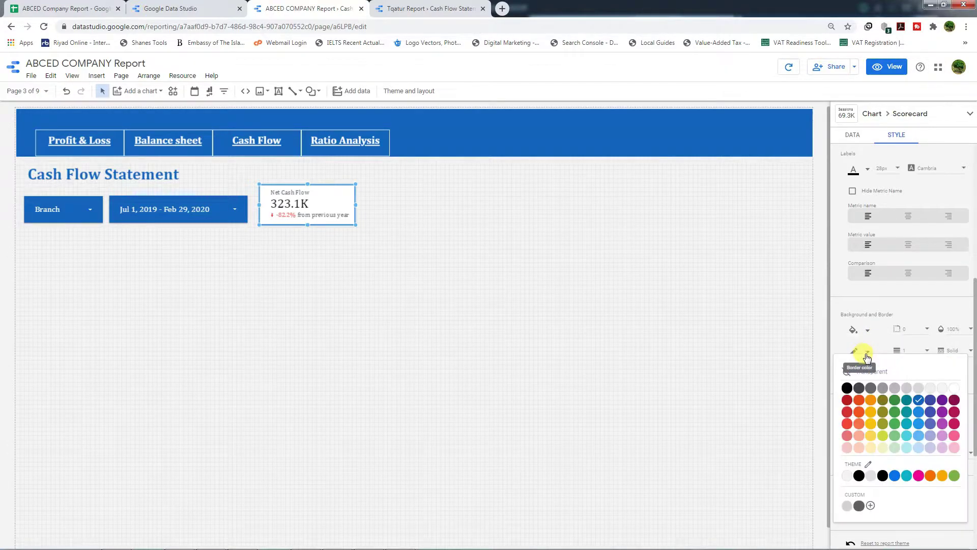
left_click(916, 403)
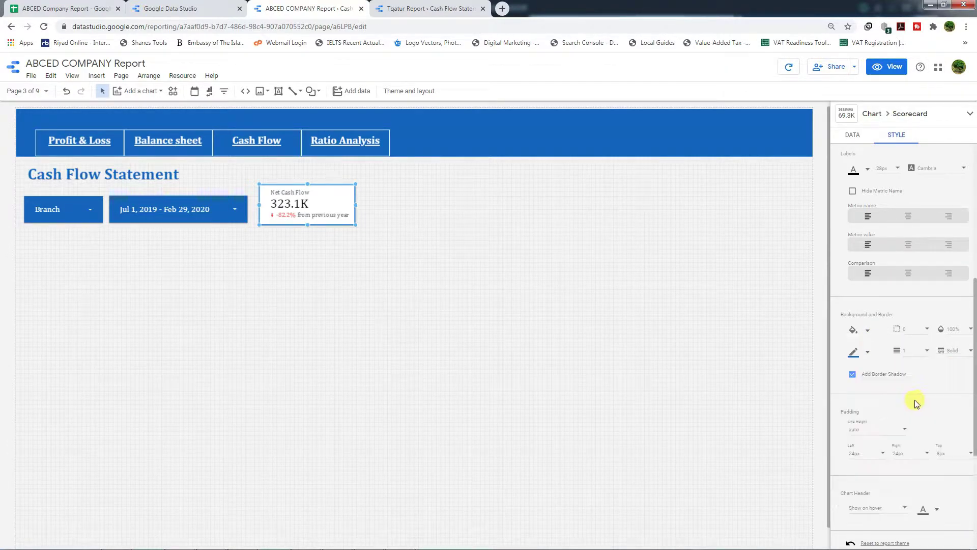
left_click(853, 375)
left_click(882, 72)
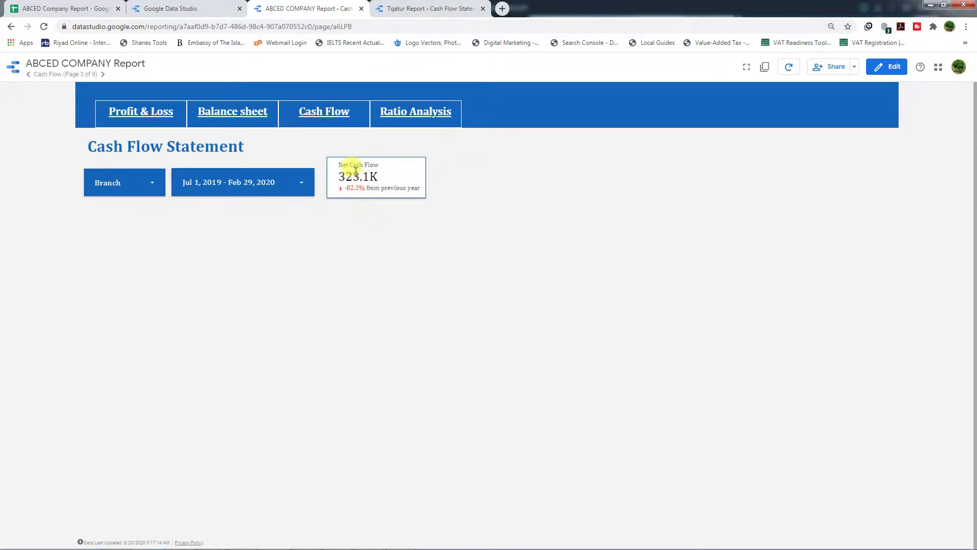
left_click(888, 67)
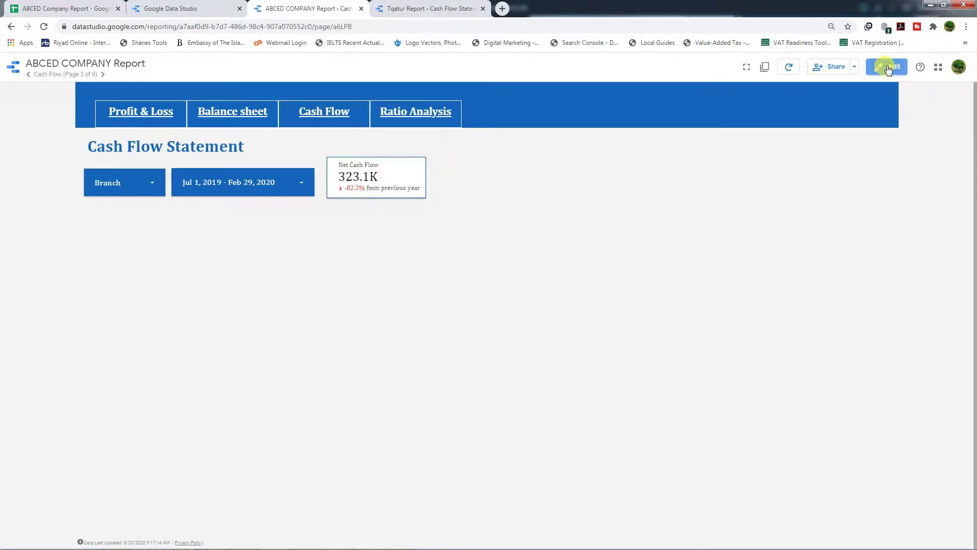
- Duplicate the Net Cash Flow scorecard three times and line the copies up in a row beside it
left_click(311, 201)
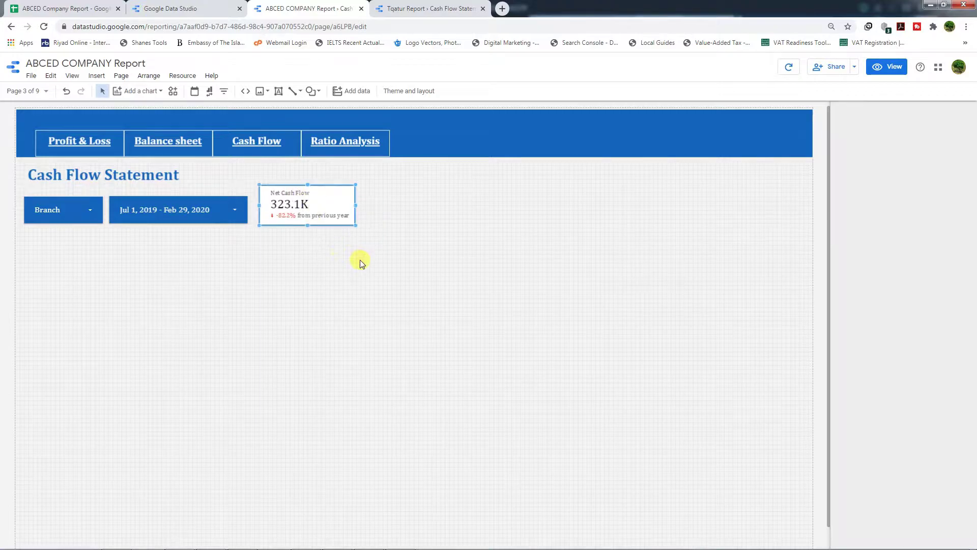
key("ctrl+d")
left_click_drag(347, 218, 437, 204)
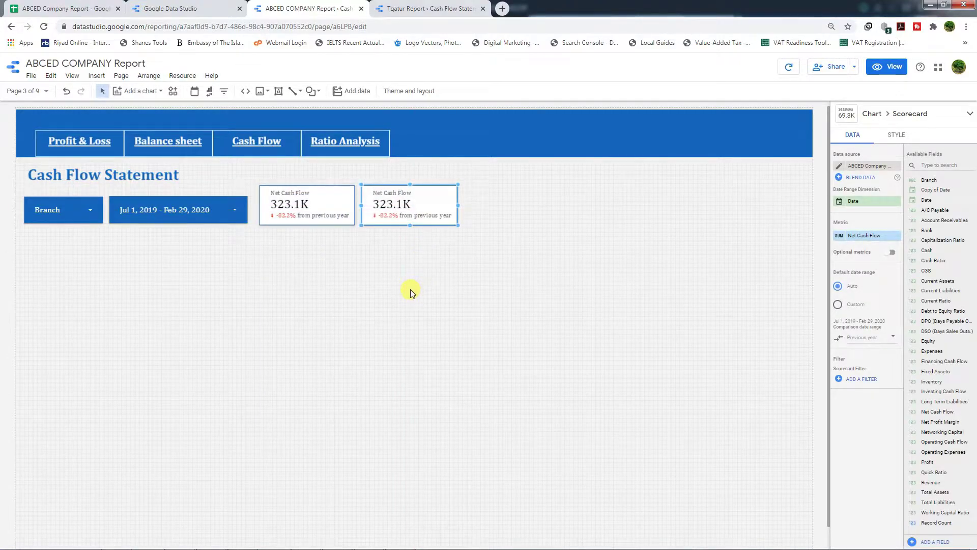
key("ctrl+d")
left_click_drag(363, 233, 548, 217)
key("ctrl+d")
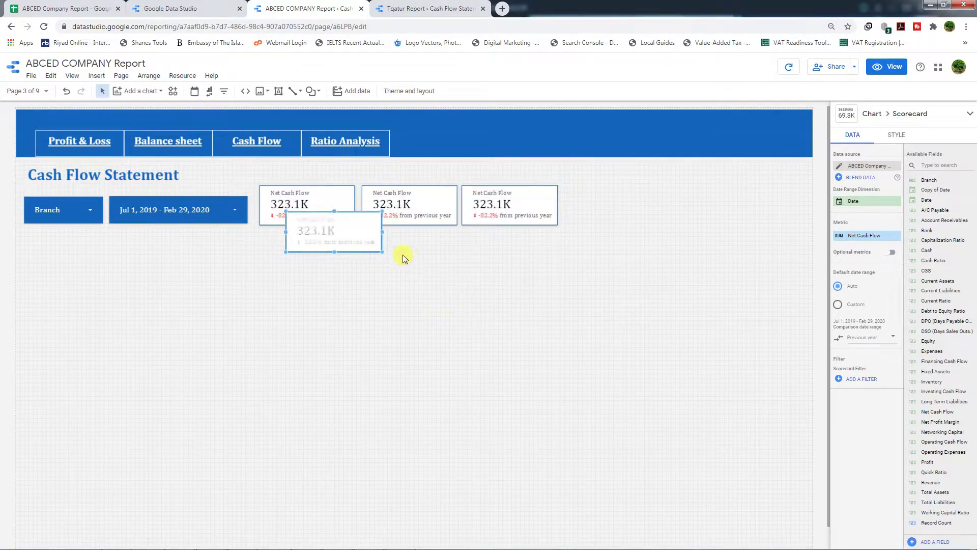
left_click_drag(360, 249, 645, 216)
- Set the metrics of the three copied scorecards to Operating Cash Flow, Investing Cash Flow and Financing Cash Flow, in that order
left_click(393, 204)
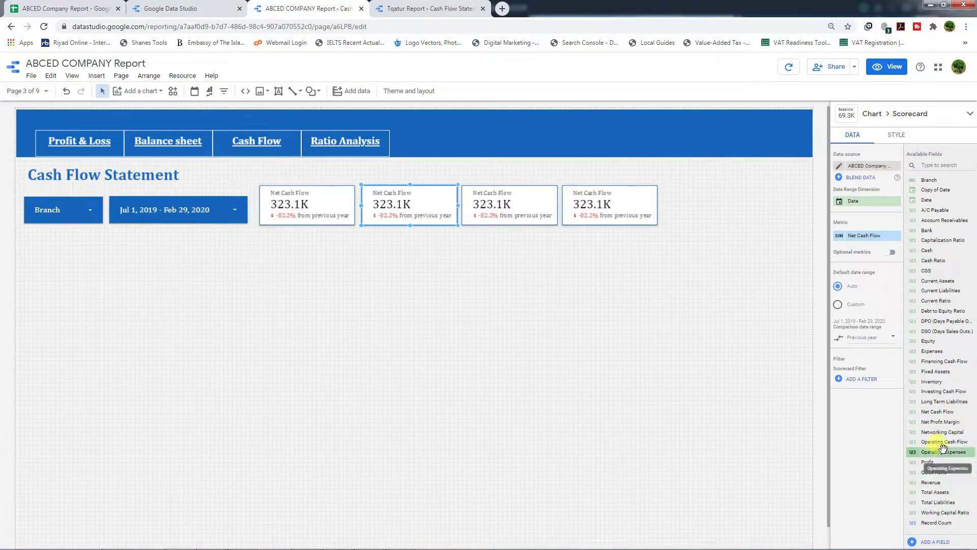
left_click_drag(944, 442, 872, 243)
left_click(497, 202)
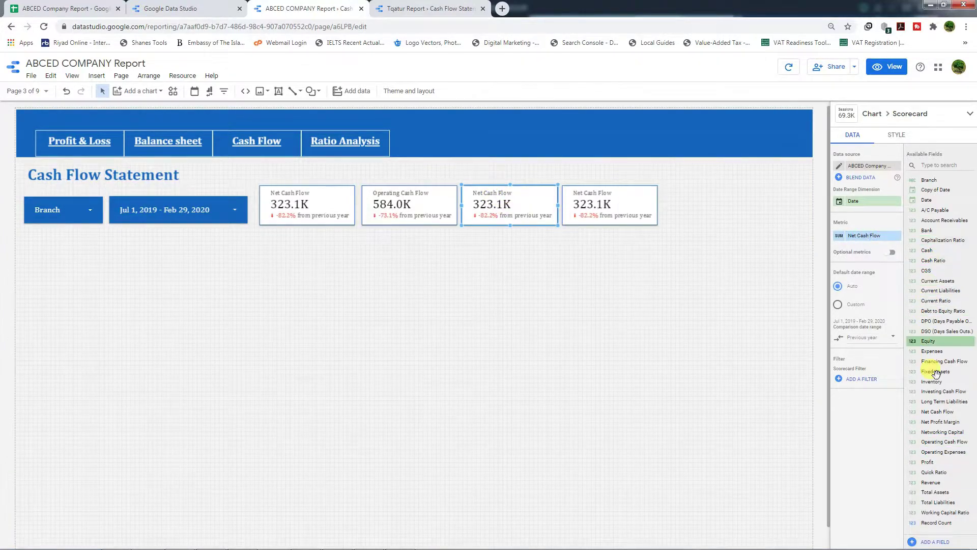
left_click_drag(940, 392, 873, 239)
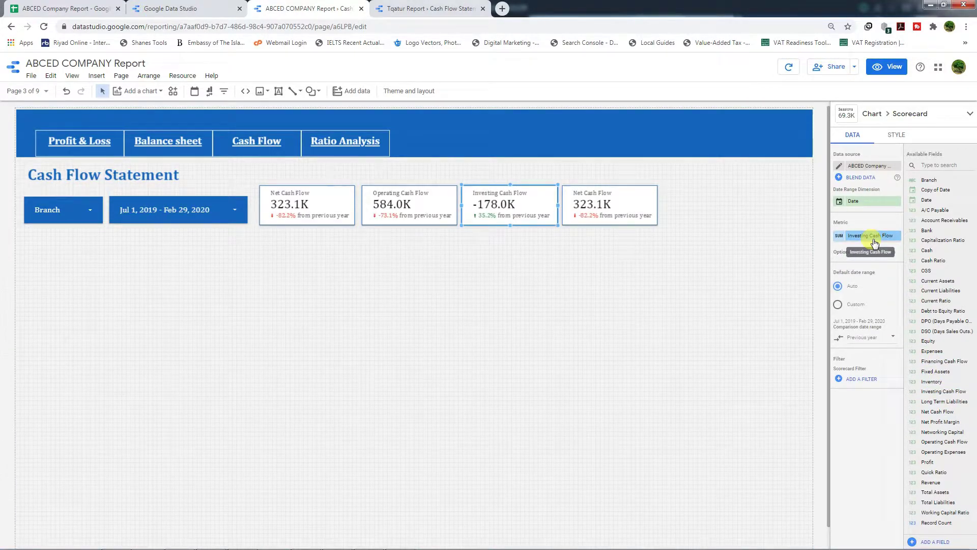
left_click(608, 207)
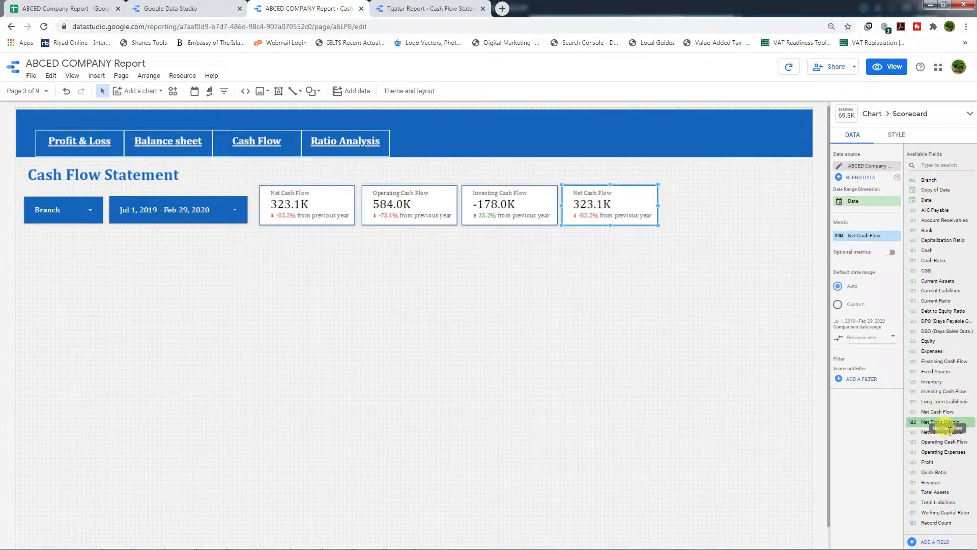
left_click_drag(940, 361, 877, 238)
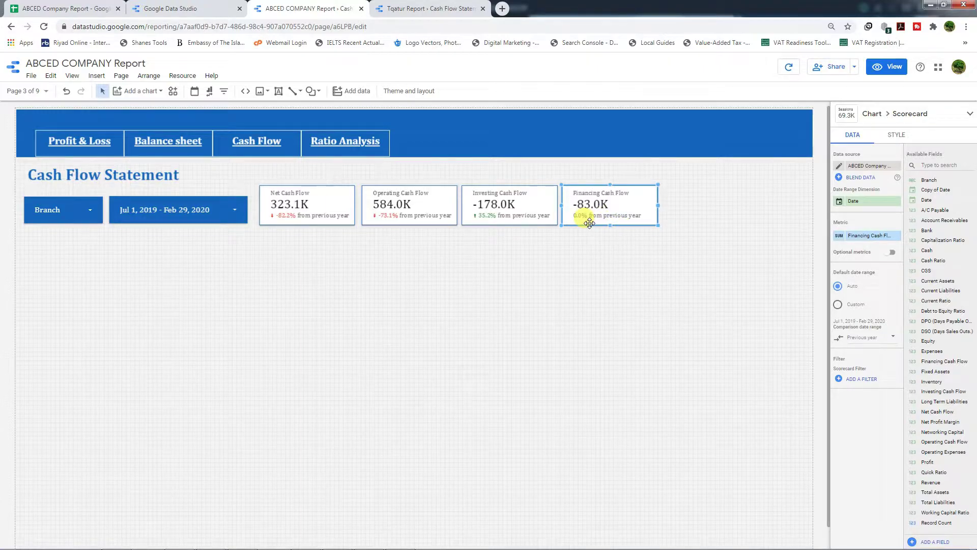
- Change the Financing Cash Flow scorecard's comparison date range to Previous period and widen the card to fit its comparison text
left_click(859, 340)
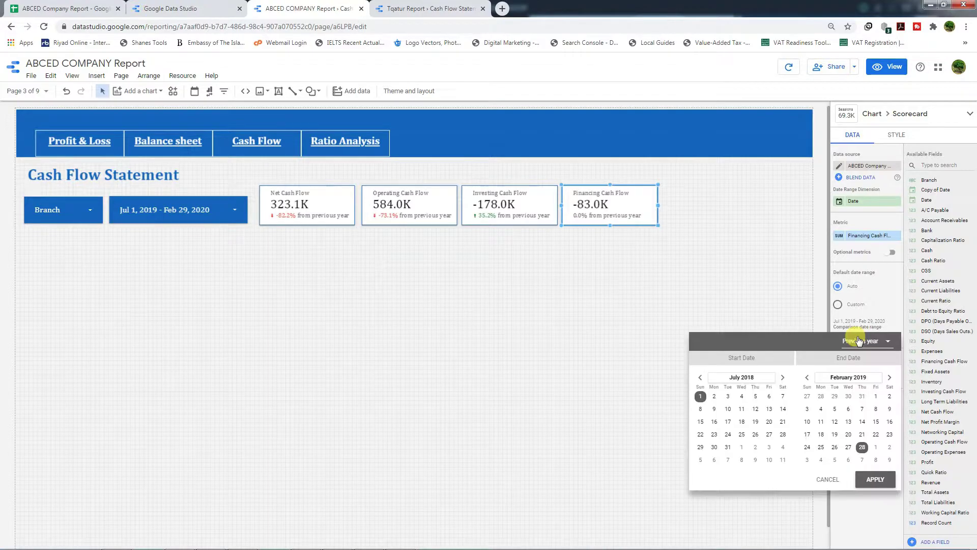
left_click(863, 340)
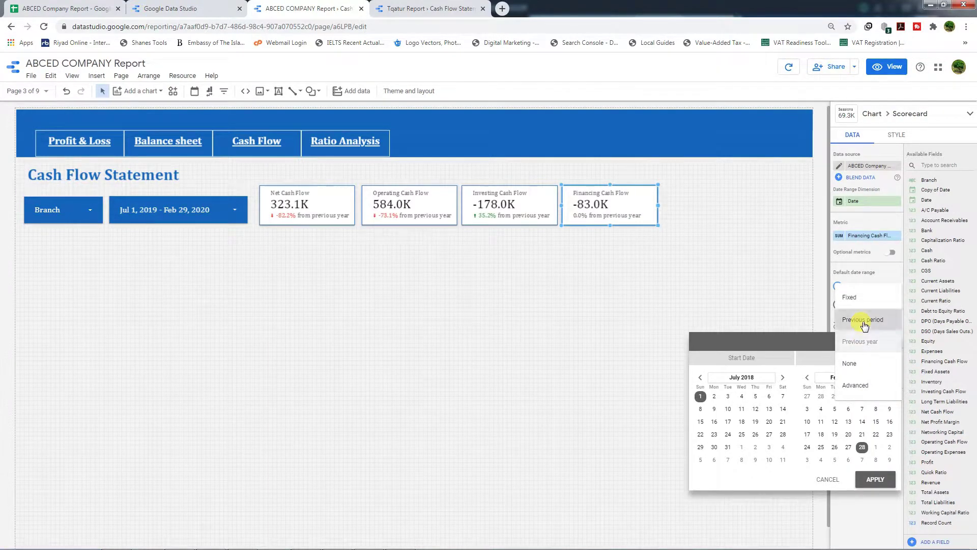
left_click(862, 320)
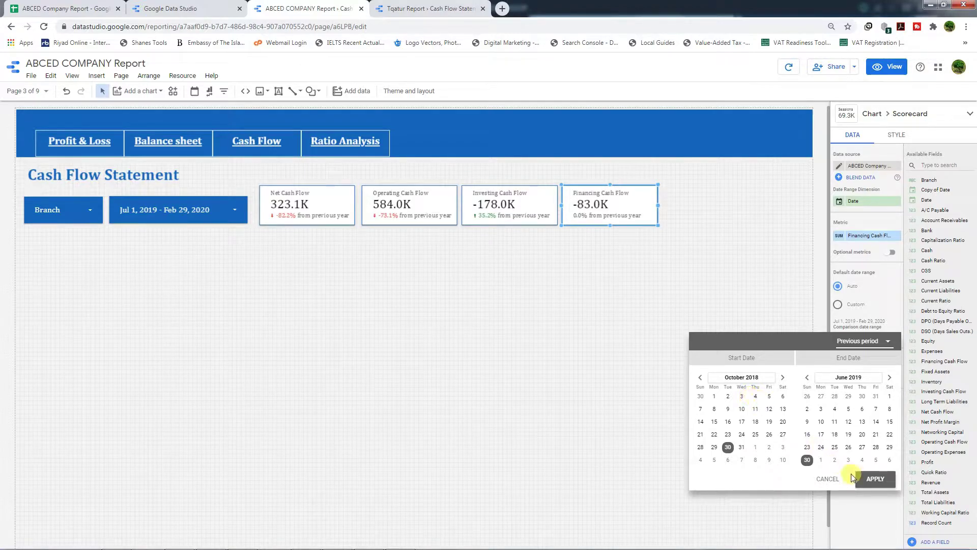
left_click(876, 480)
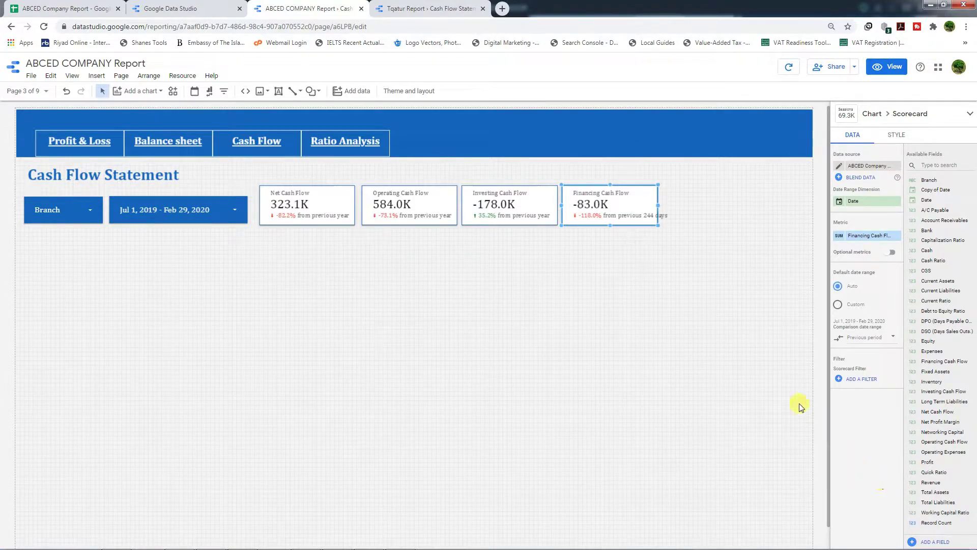
left_click_drag(658, 205, 673, 206)
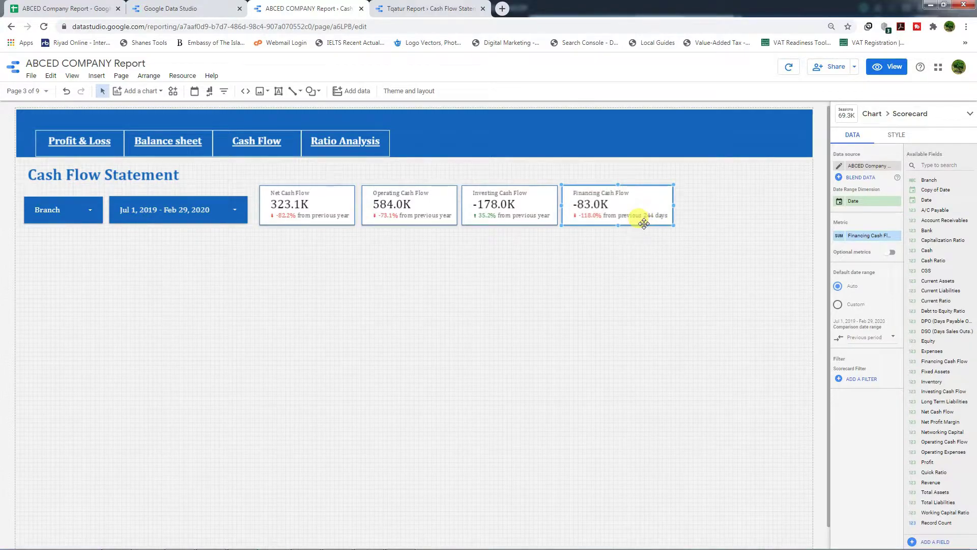
left_click(579, 286)
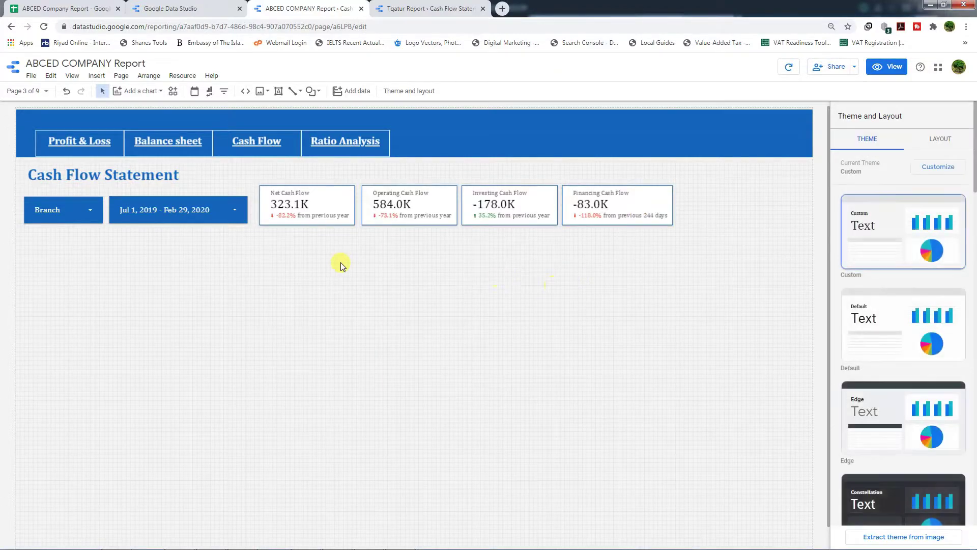
- Draw a time series chart of Net Cash Flow below the Branch and date range controls and preview it in view mode
left_click(159, 92)
left_click(127, 175)
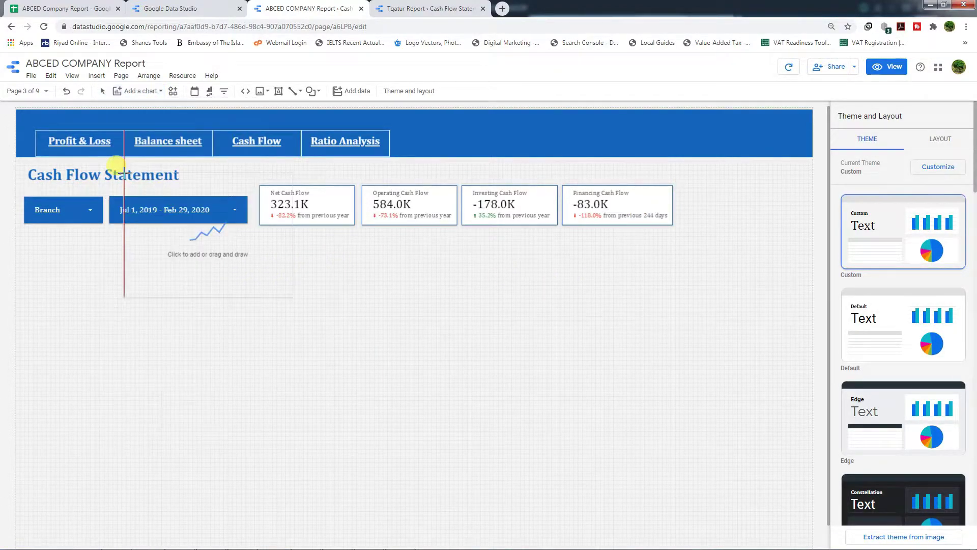
left_click_drag(24, 250, 291, 371)
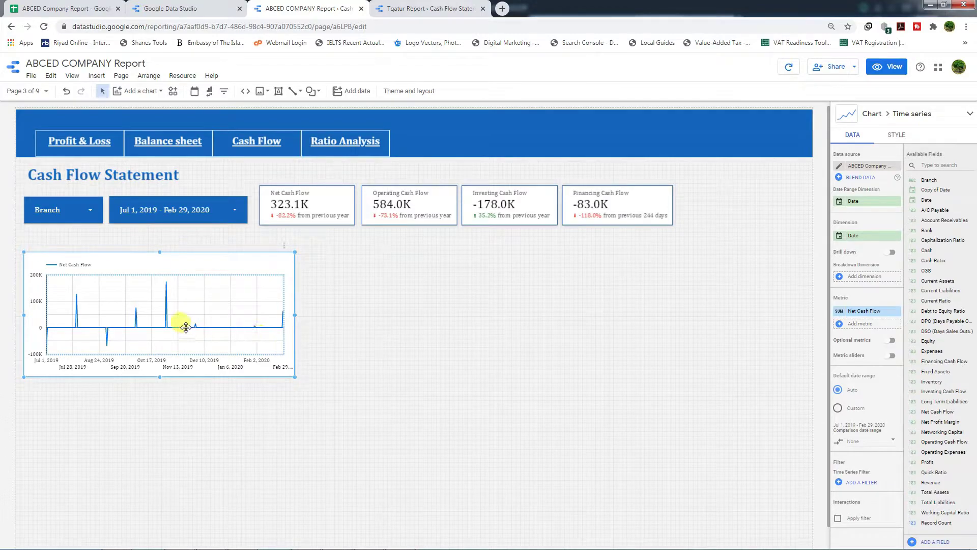
left_click(888, 67)
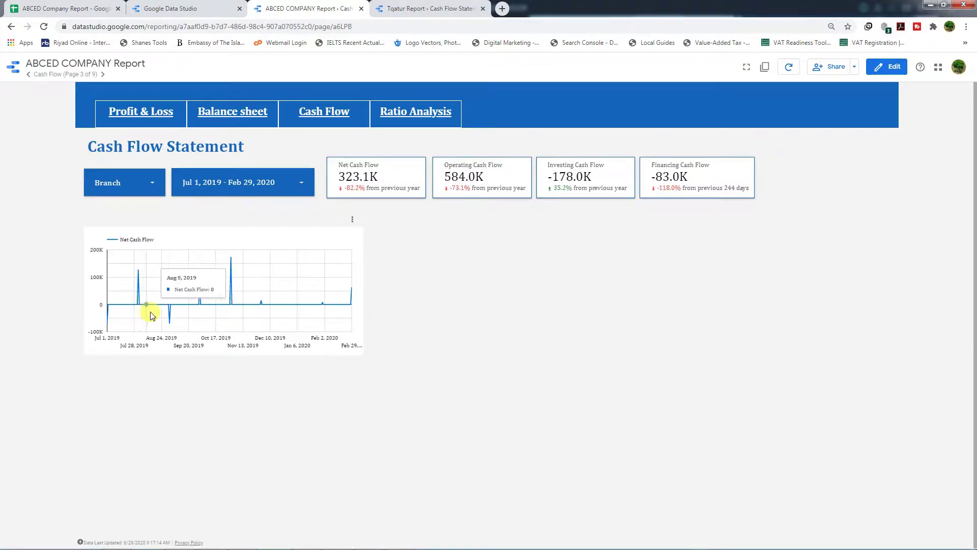
left_click(887, 69)
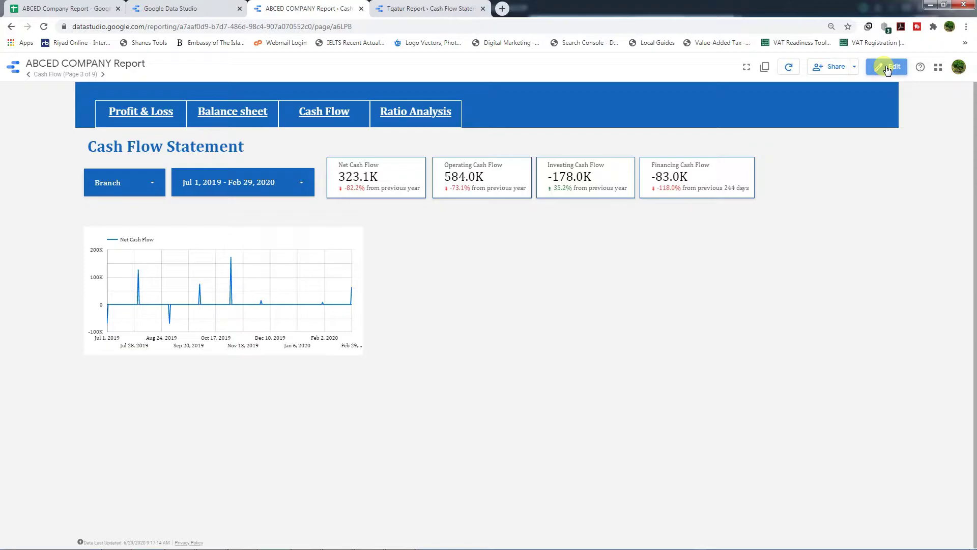
- Replace the time series chart's dimension with Copy of Date and rename that dimension Monthly
left_click(212, 307)
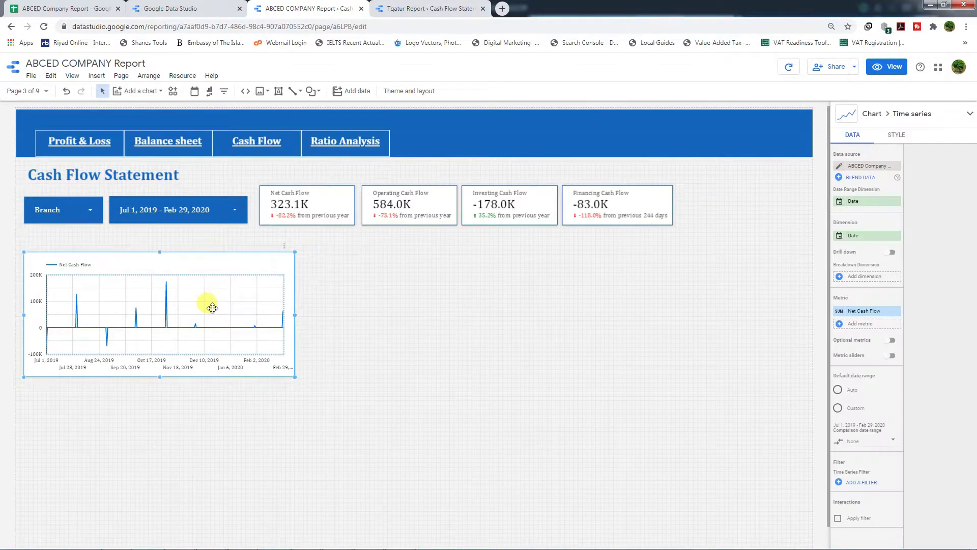
left_click_drag(936, 188, 868, 241)
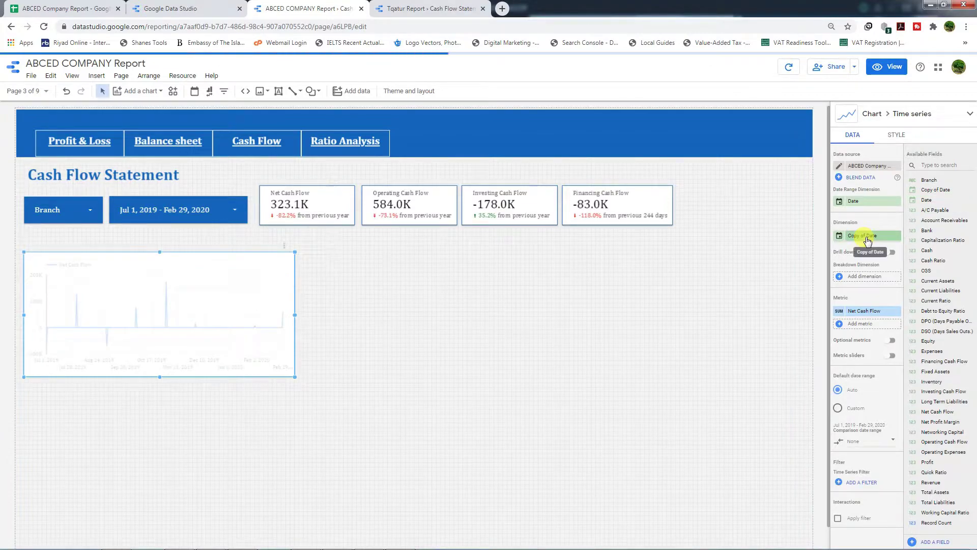
left_click(840, 235)
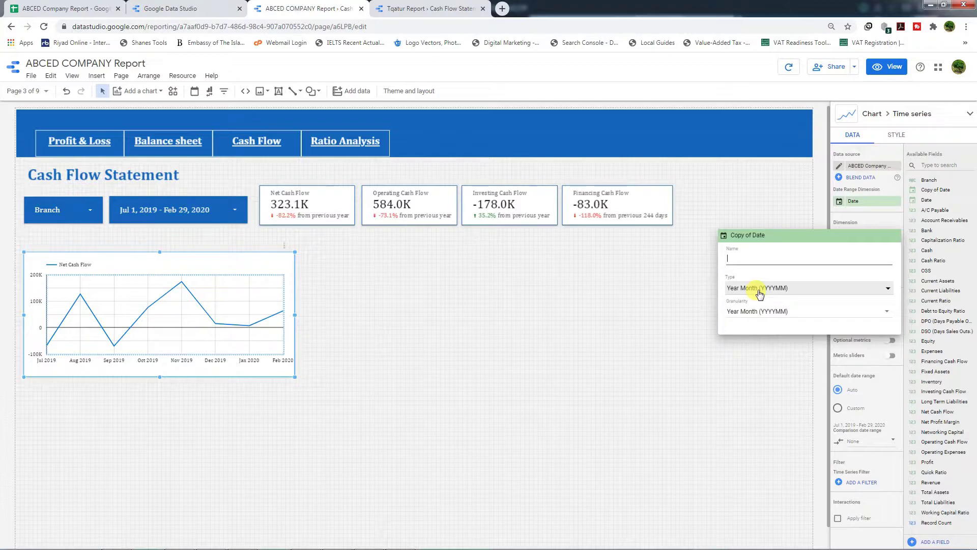
type("Monthly")
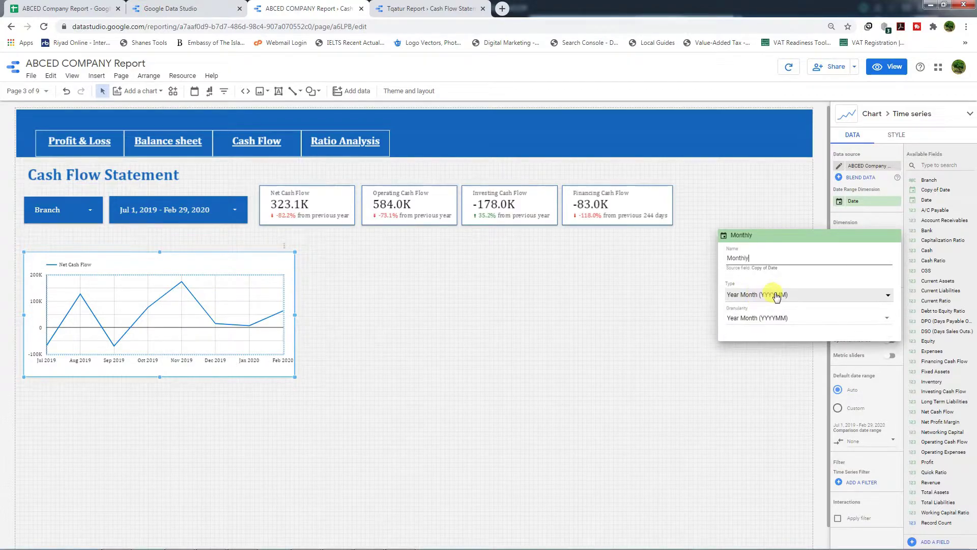
left_click(686, 315)
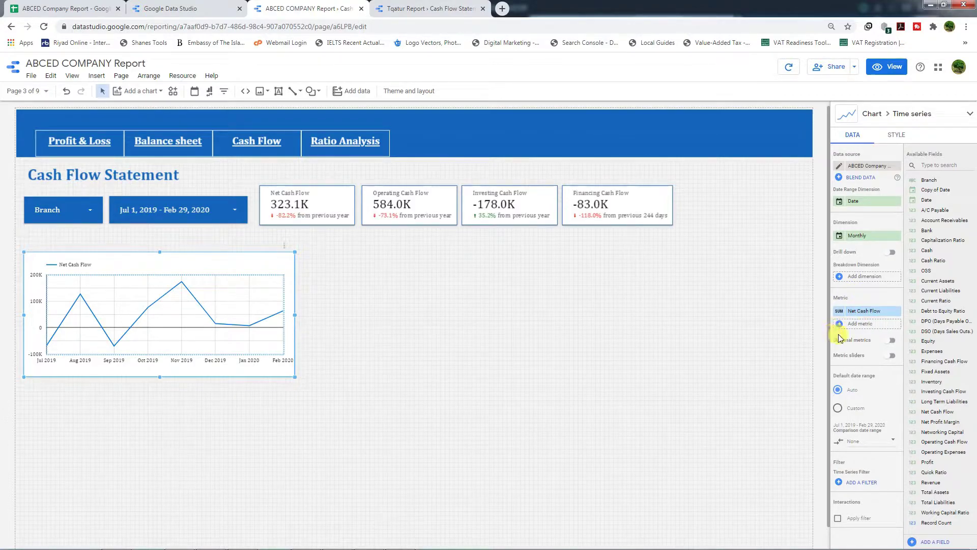
- Set the Net Cash Flow time series chart's comparison date range to Previous year and display its series as bars
left_click(868, 447)
left_click(884, 371)
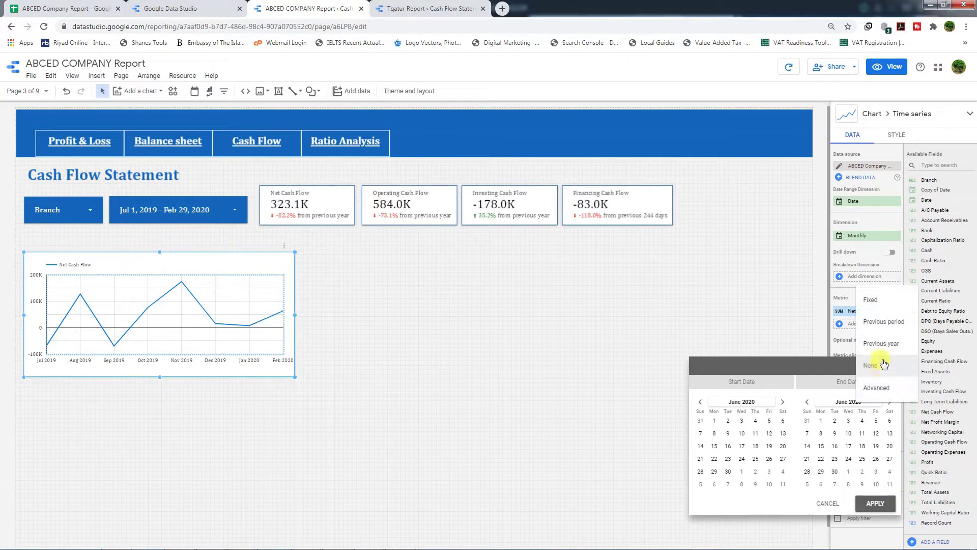
left_click(877, 342)
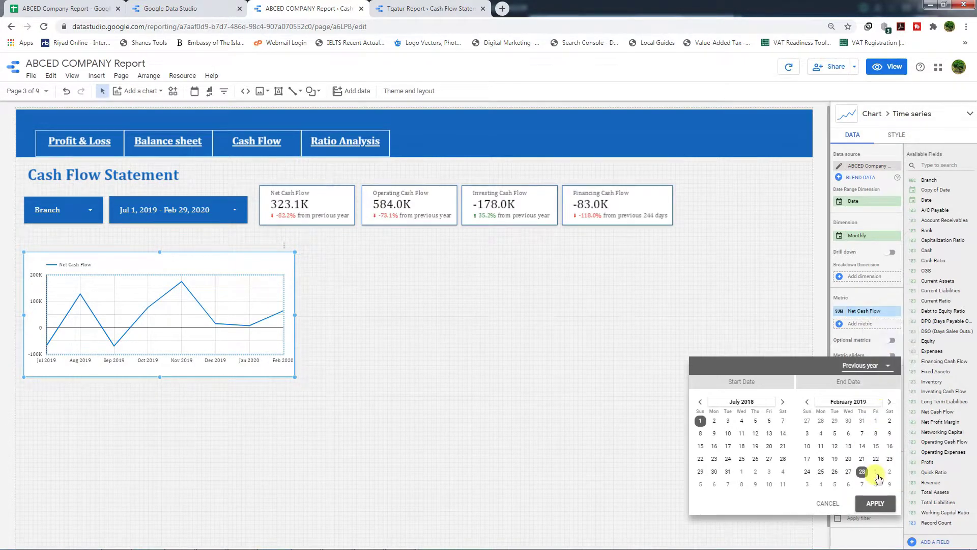
left_click(874, 504)
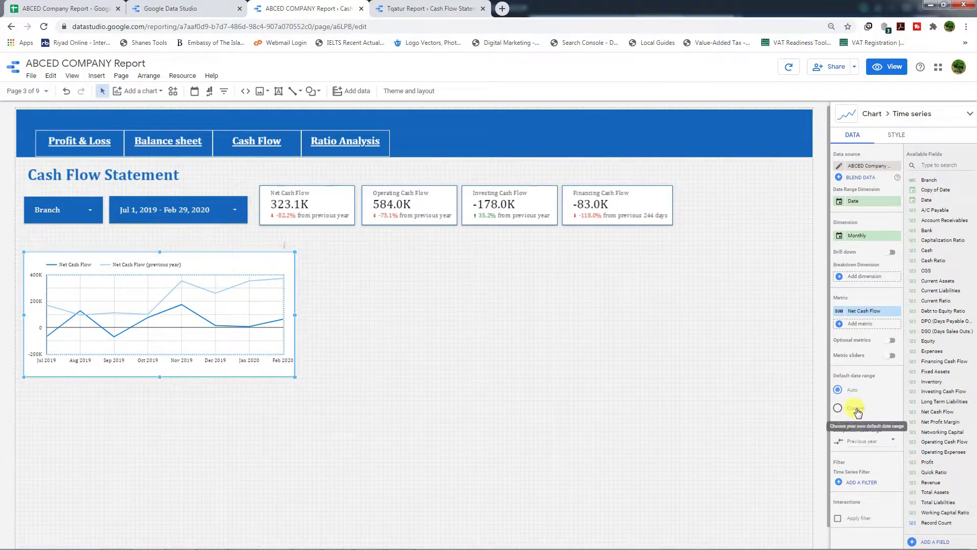
scroll(855, 406, "down", 4)
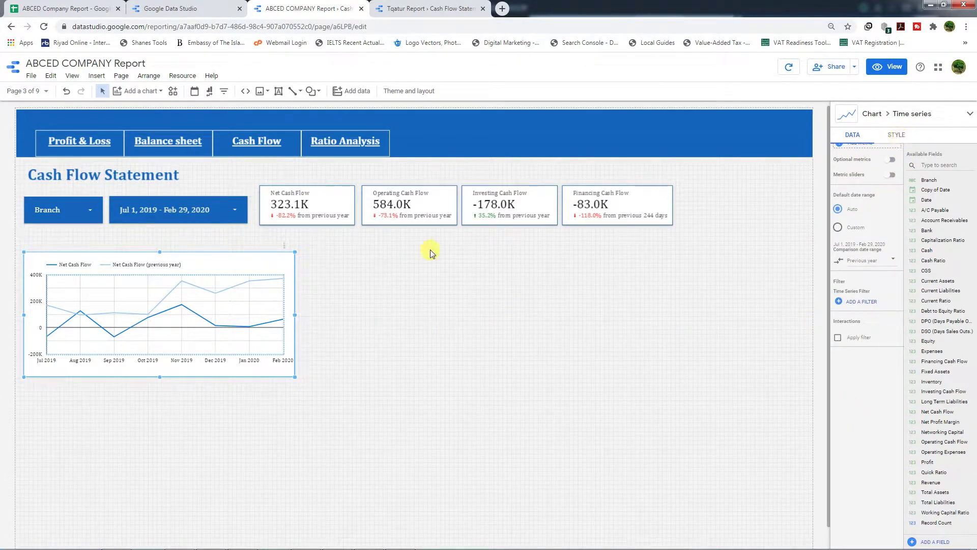
left_click(896, 135)
left_click(895, 168)
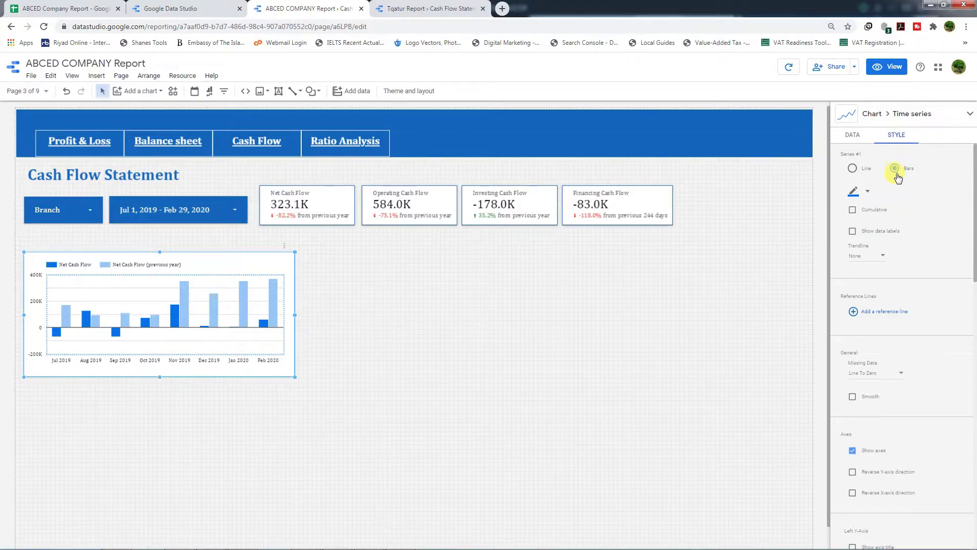
- Add a border shadow to the Net Cash Flow chart and make it slightly shorter and wider
scroll(875, 346, "down", 8)
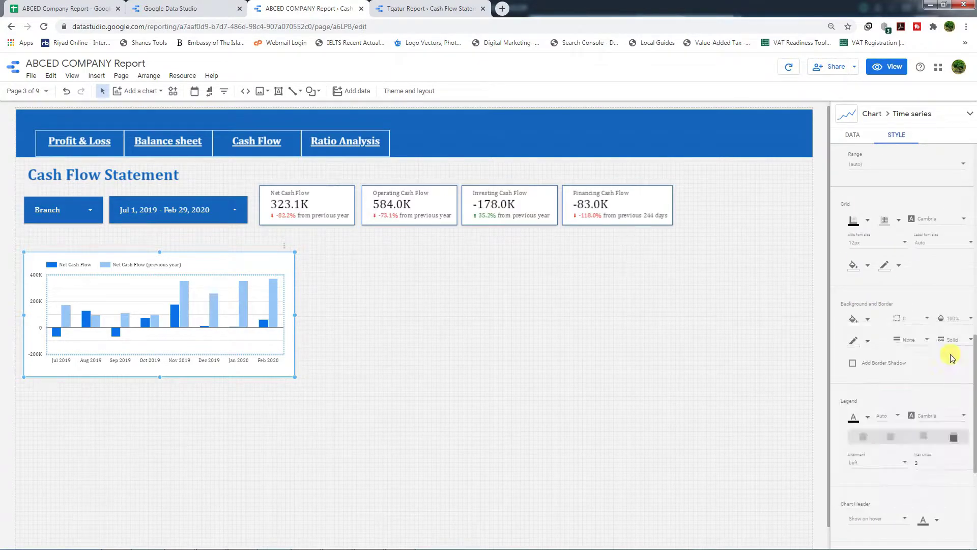
left_click(853, 364)
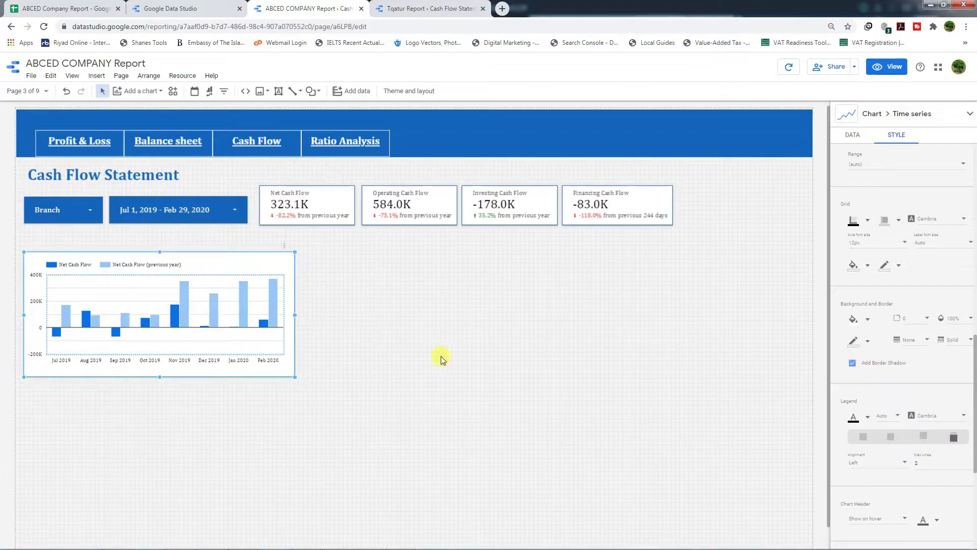
left_click_drag(158, 377, 159, 371)
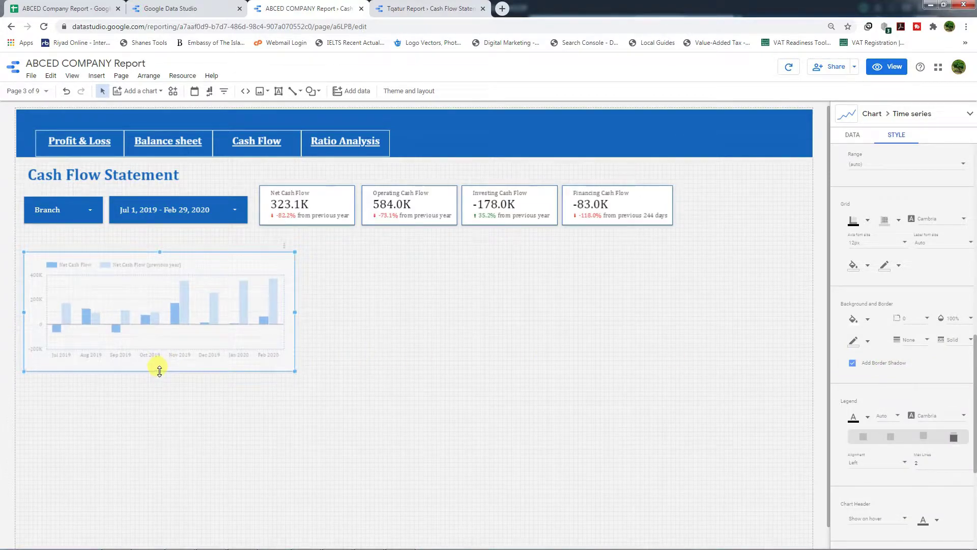
left_click_drag(296, 312, 332, 312)
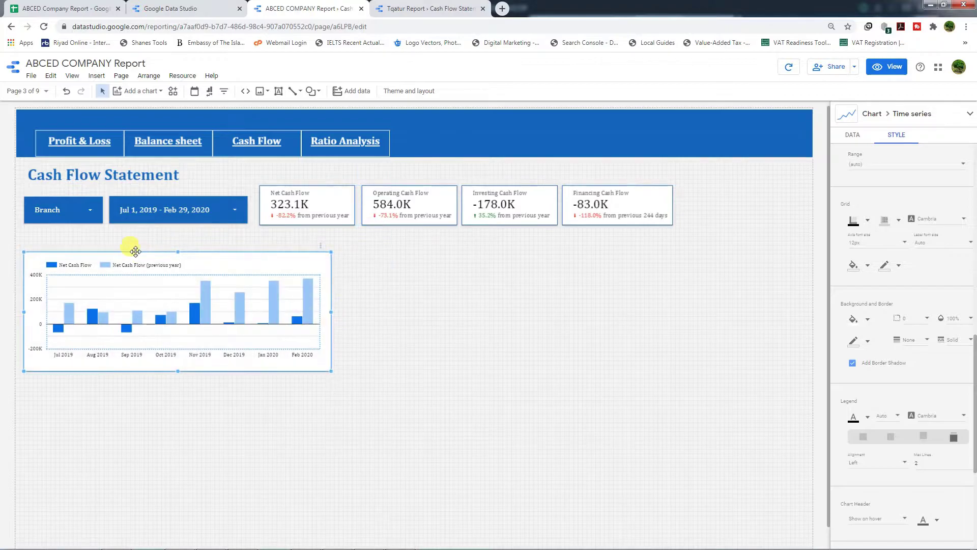
- Add a text box reading "Net Cash Flow" above the chart, with blue text at 24px
left_click(278, 91)
left_click_drag(22, 239, 203, 250)
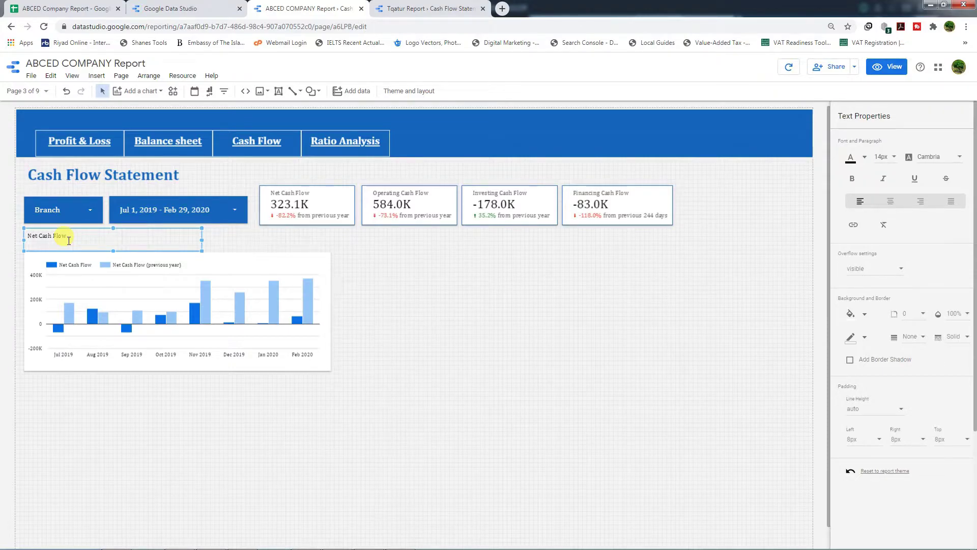
left_click_drag(96, 235, 21, 235)
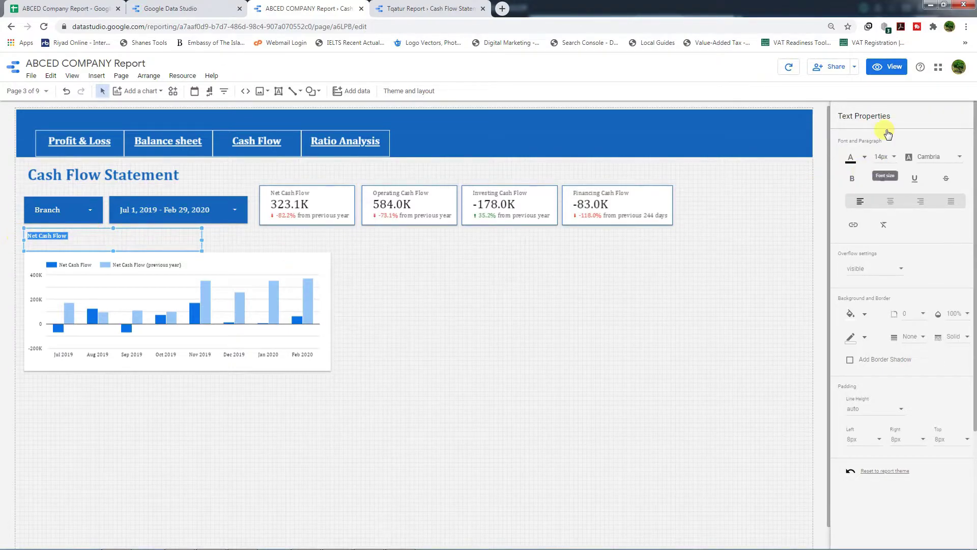
left_click(864, 157)
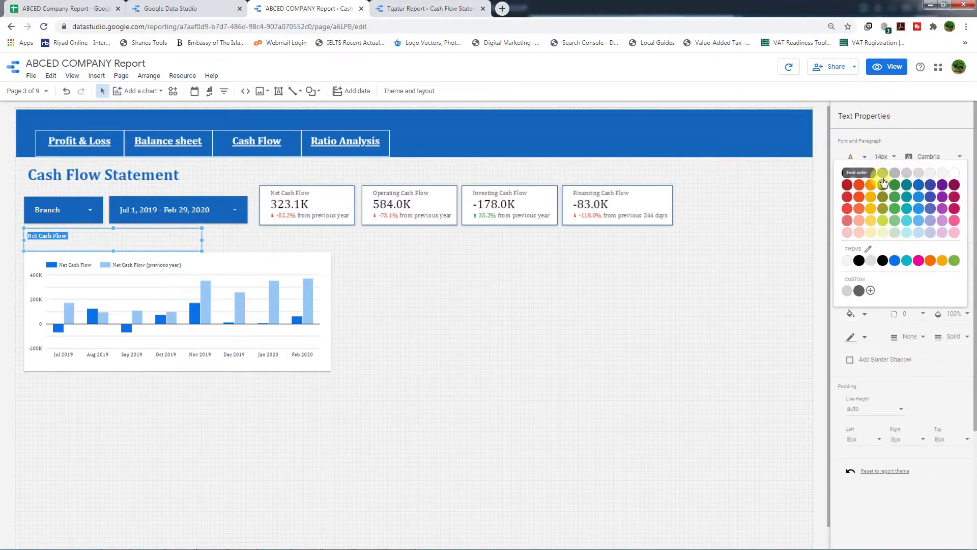
left_click(914, 187)
left_click(883, 156)
scroll(889, 219, "down", 3)
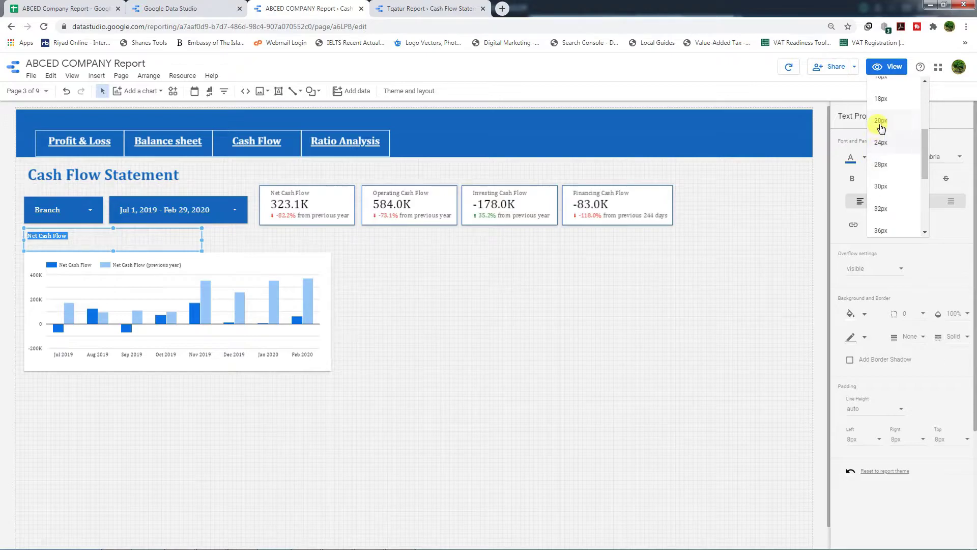
left_click(880, 143)
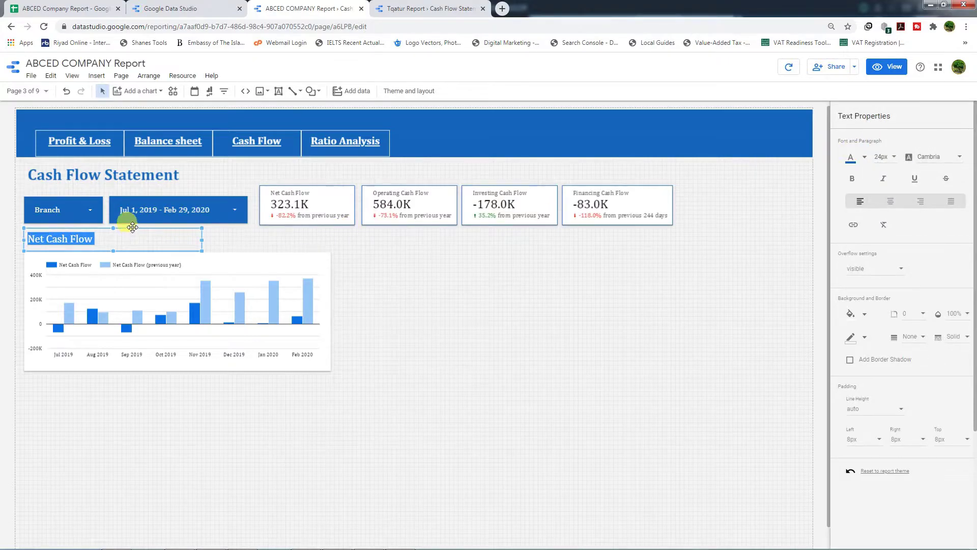
- Make the "Net Cash Flow" title bold and move it down closer to the chart
double_click(98, 237)
left_click_drag(99, 237, 22, 240)
left_click(849, 181)
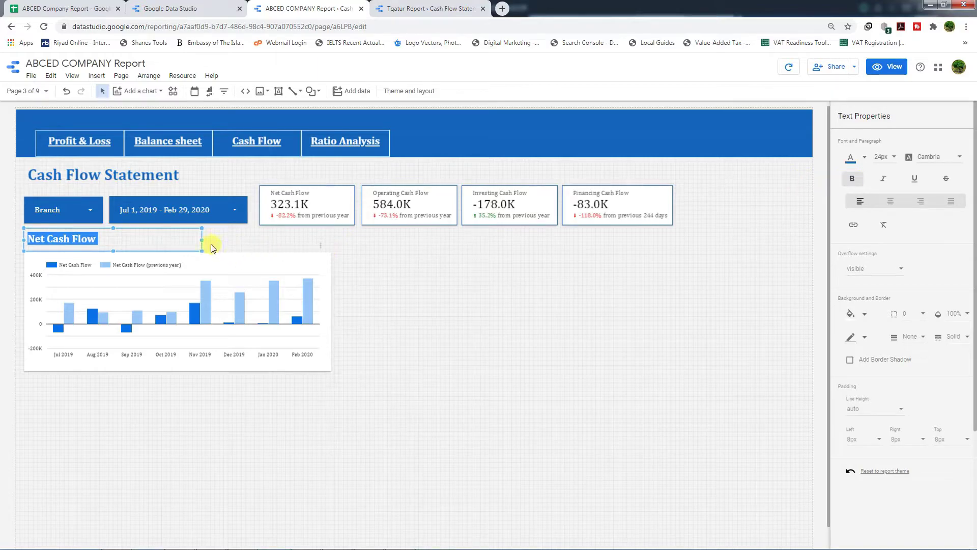
left_click_drag(170, 234, 171, 239)
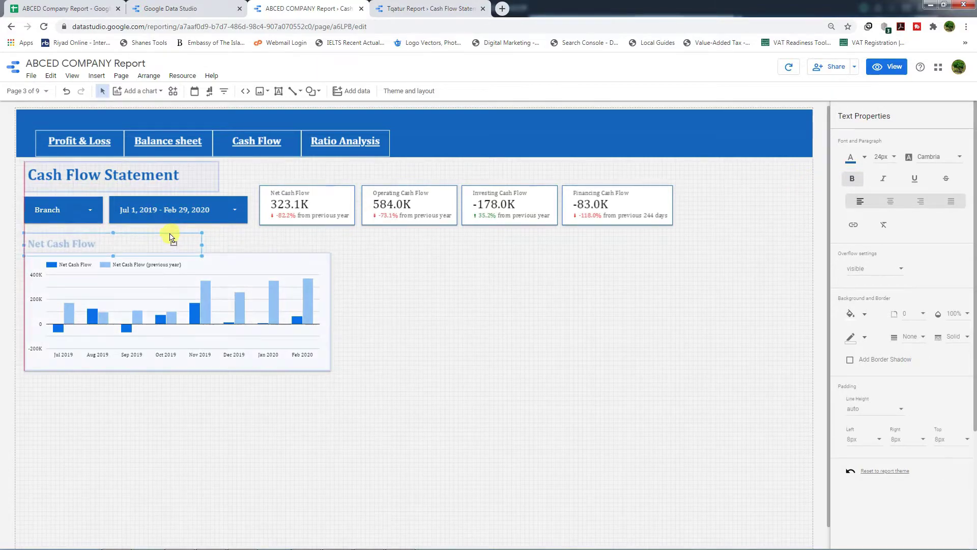
- Narrow the Net Cash Flow bar chart slightly and draw a wide area chart to its right
left_click(234, 260)
left_click(156, 92)
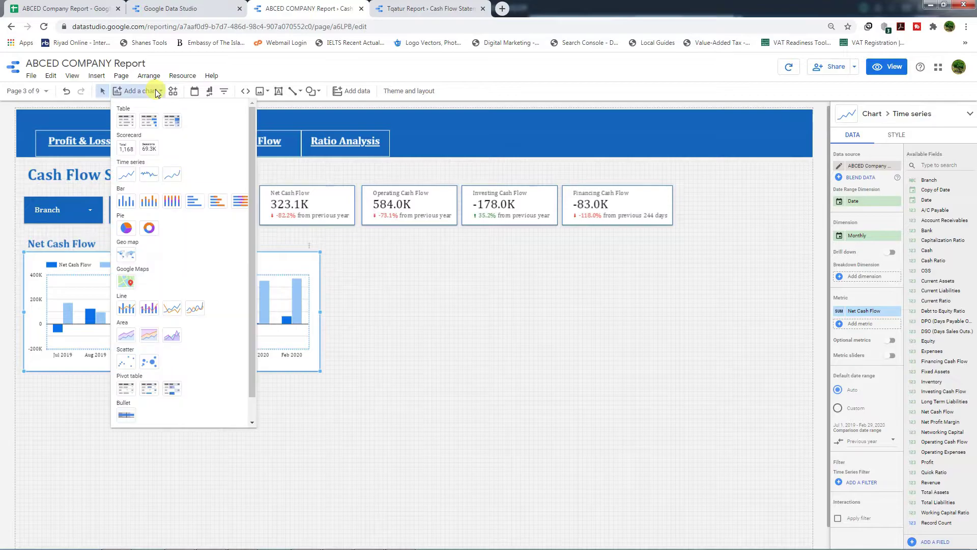
left_click(127, 334)
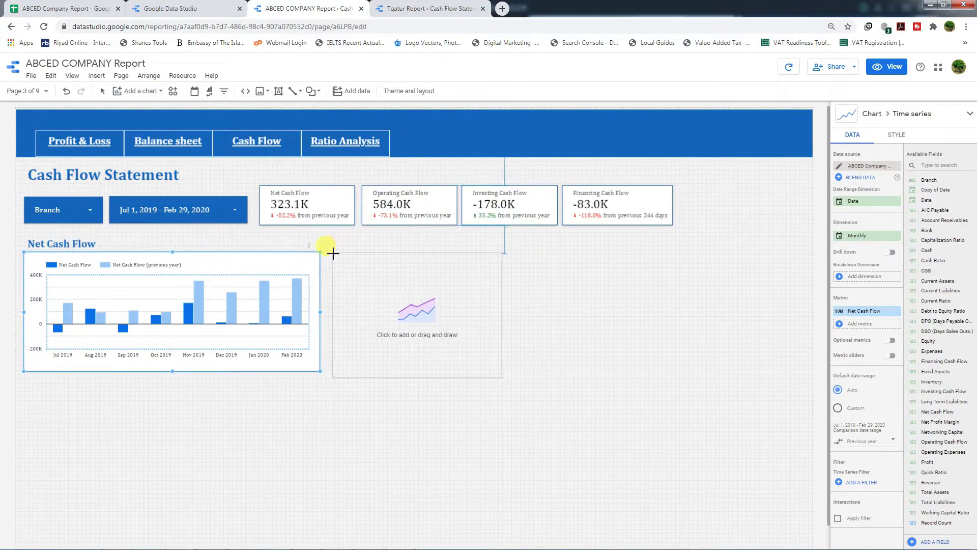
left_click_drag(333, 253, 760, 372)
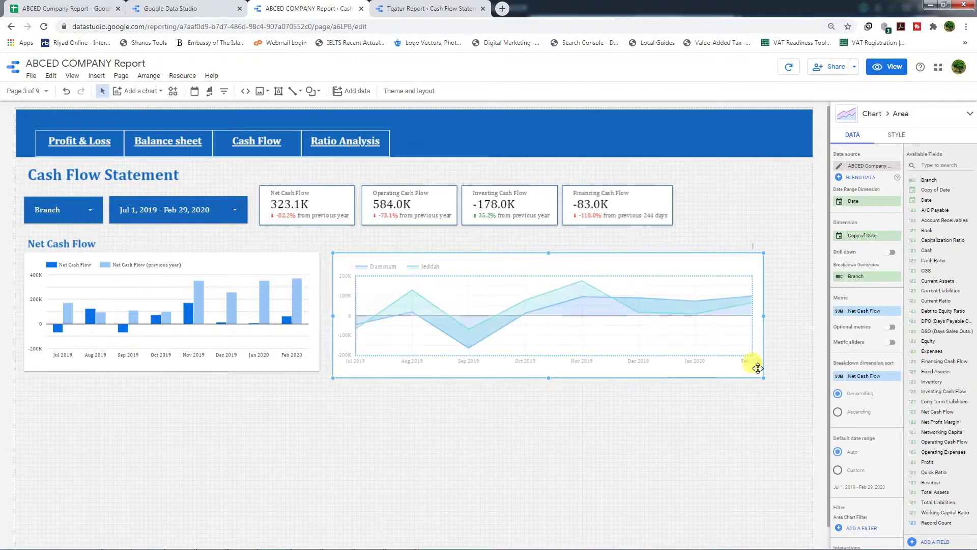
- Resize and position the two charts to sit side by side at matching height across the page, widening the bar chart
left_click_drag(763, 315, 730, 309)
left_click_drag(385, 316, 400, 316)
left_click_drag(593, 377, 593, 374)
left_click(306, 311)
left_click_drag(320, 311, 390, 313)
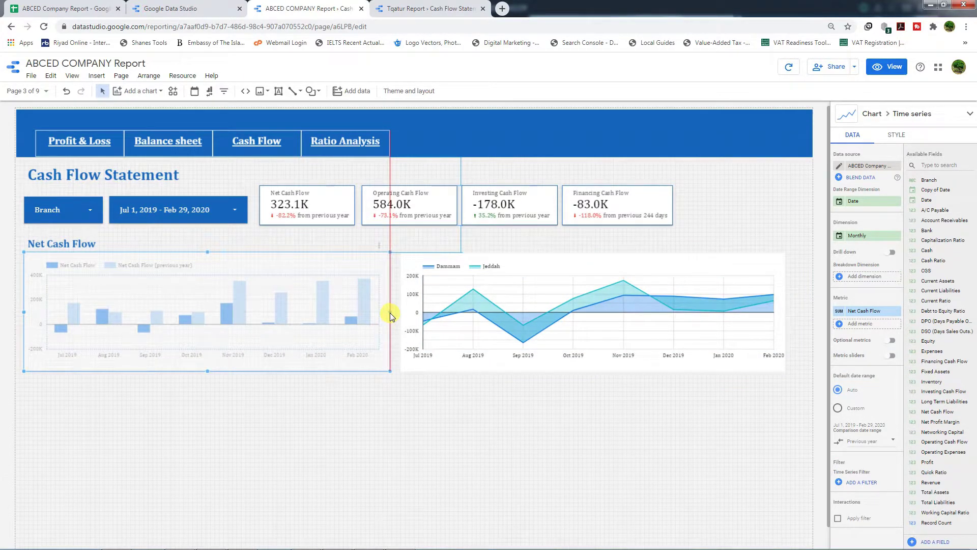
left_click(525, 307)
left_click_drag(589, 251, 586, 257)
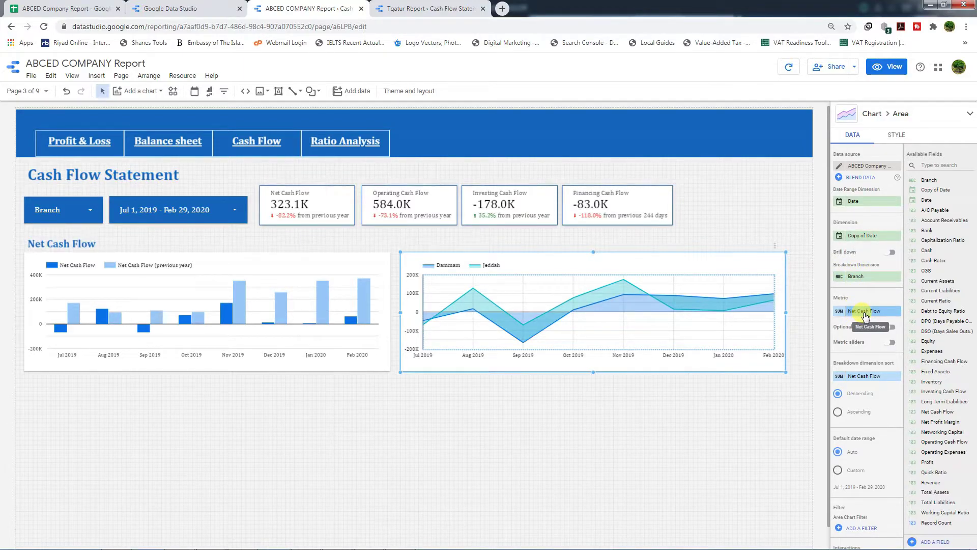
- Show points and data labels with compact numbers on the area chart
scroll(866, 311, "down", 2)
left_click(897, 139)
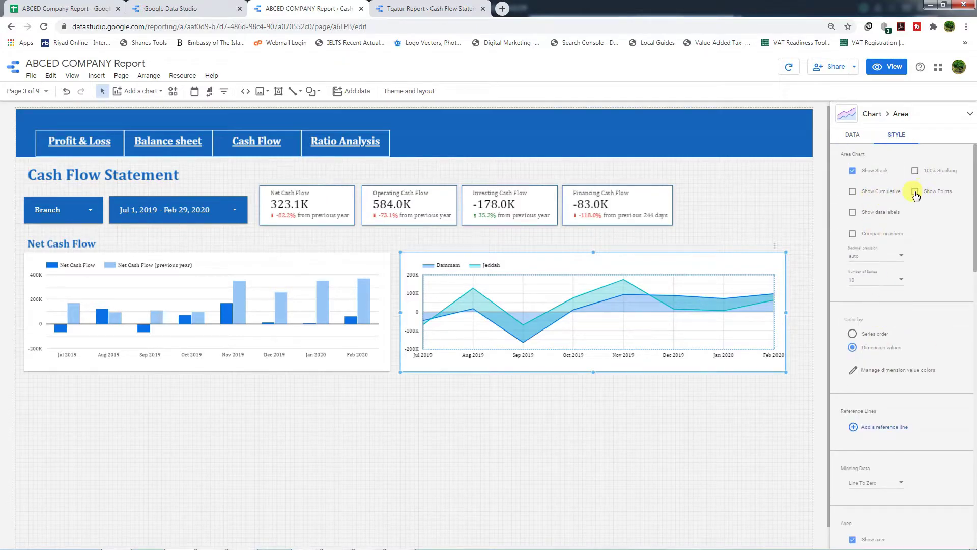
left_click(916, 192)
left_click(853, 212)
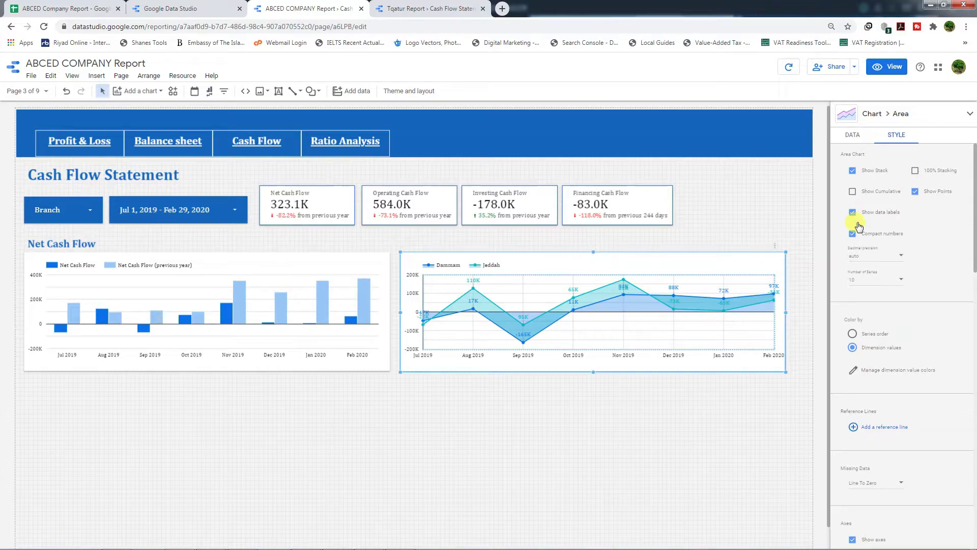
- Give the area chart a white background and a border shadow
scroll(870, 443, "down", 10)
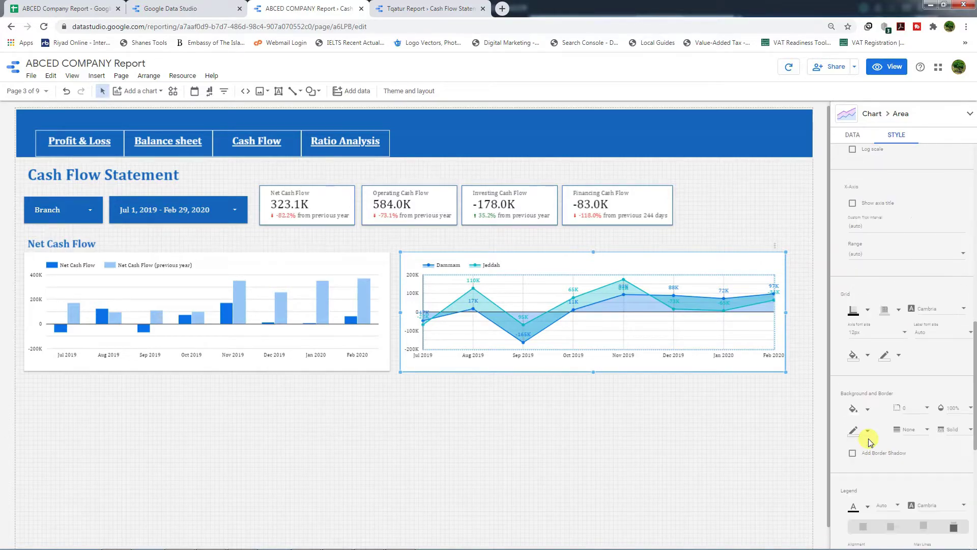
scroll(865, 433, "down", 2)
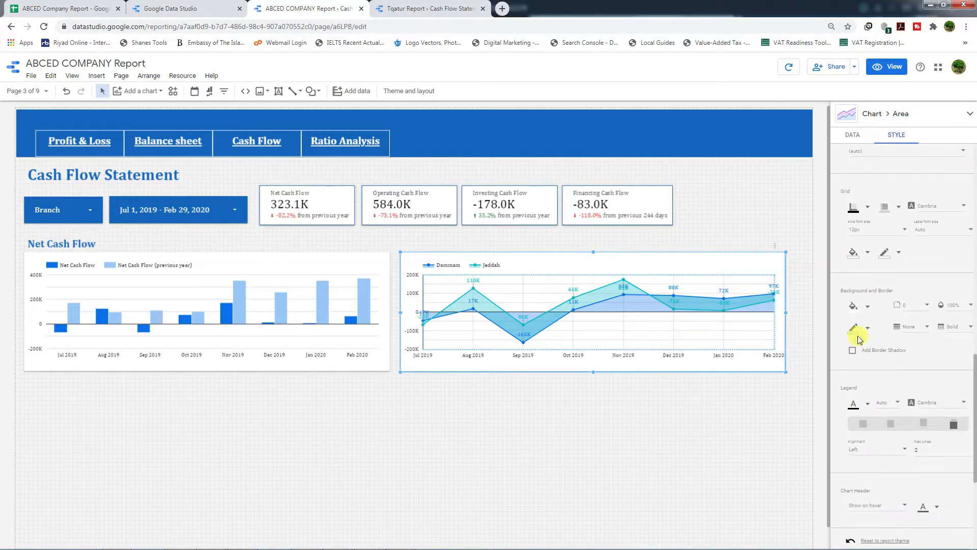
left_click(868, 306)
left_click(954, 343)
left_click(852, 351)
- Duplicate the title above the area chart as "Net Cash Flow by Branch" and rename the original "Net Cash Flow by Month"
left_click(79, 237)
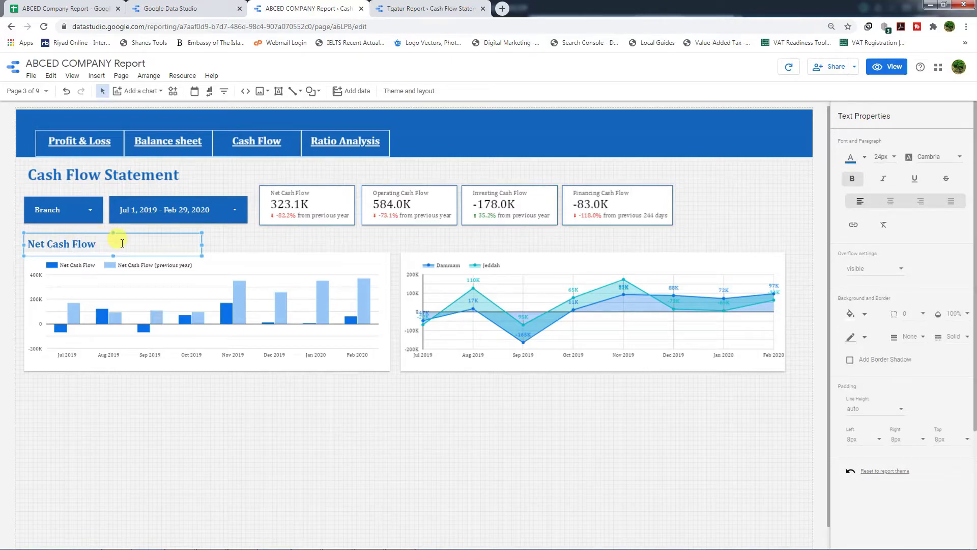
key("ctrl+d")
left_click_drag(144, 244, 463, 241)
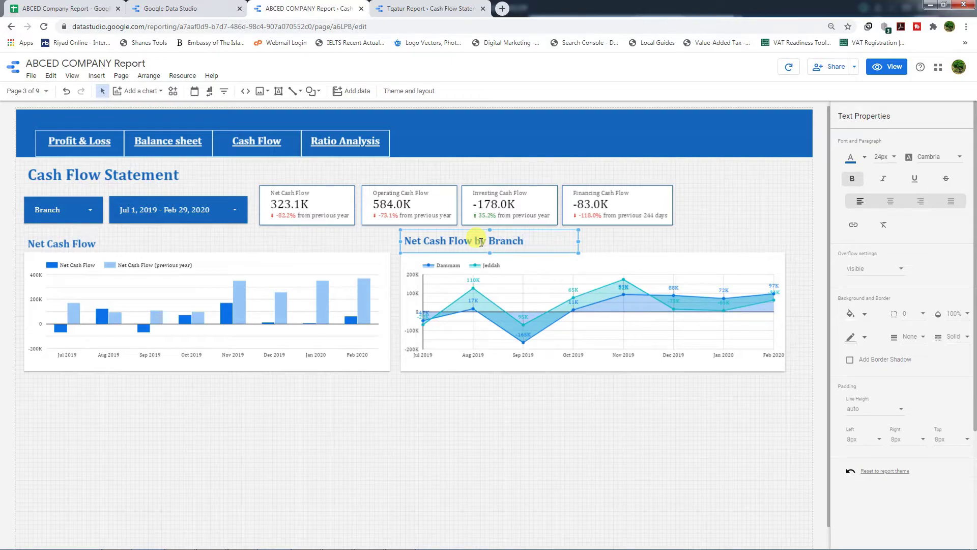
left_click(99, 243)
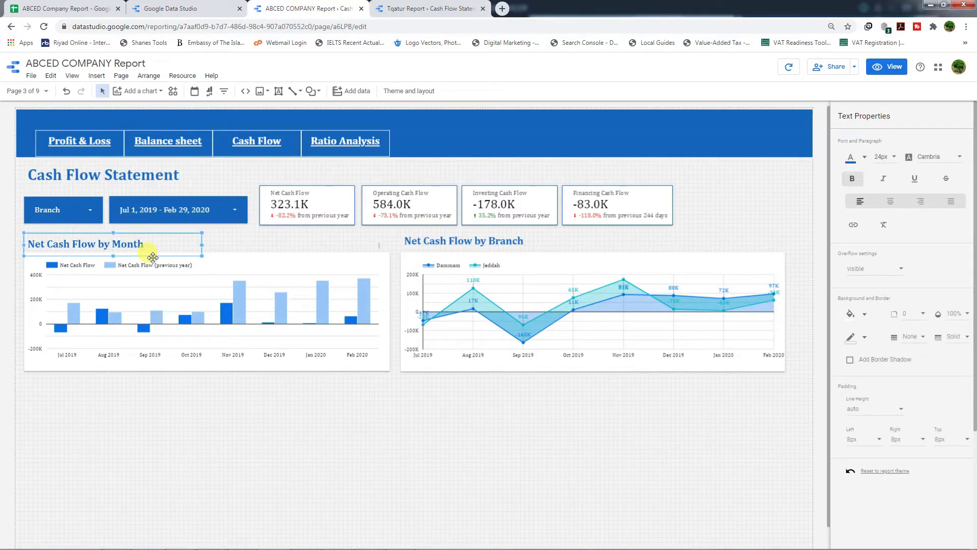
left_click(553, 408)
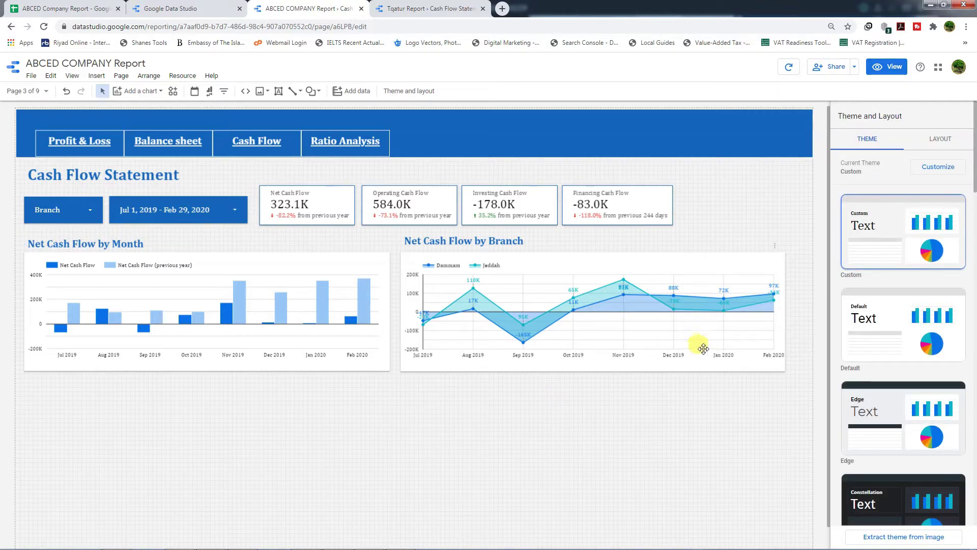
- Color the Net Cash Flow by Branch area chart by series order with an orange-red first series, and check it in view mode
left_click(532, 328)
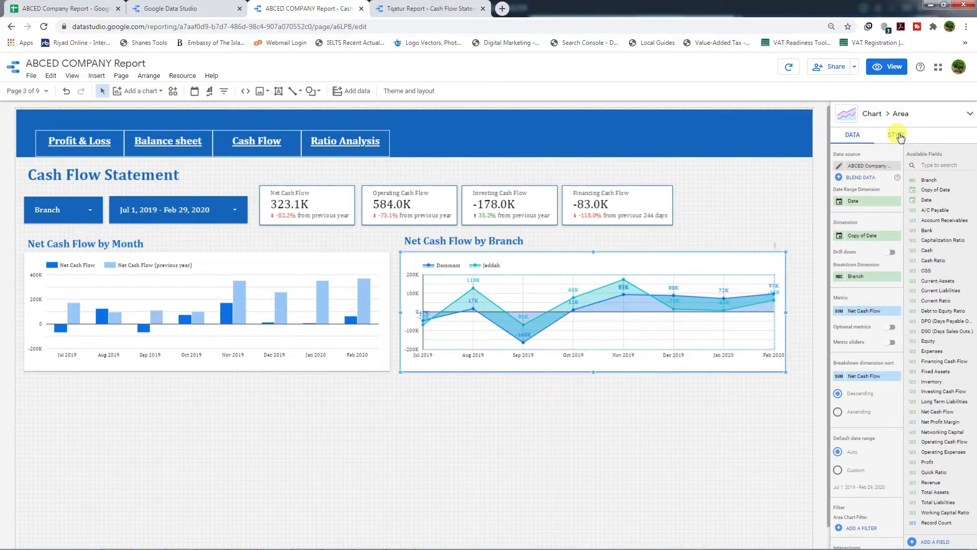
left_click(897, 134)
scroll(891, 359, "down", 10)
scroll(892, 359, "down", 2)
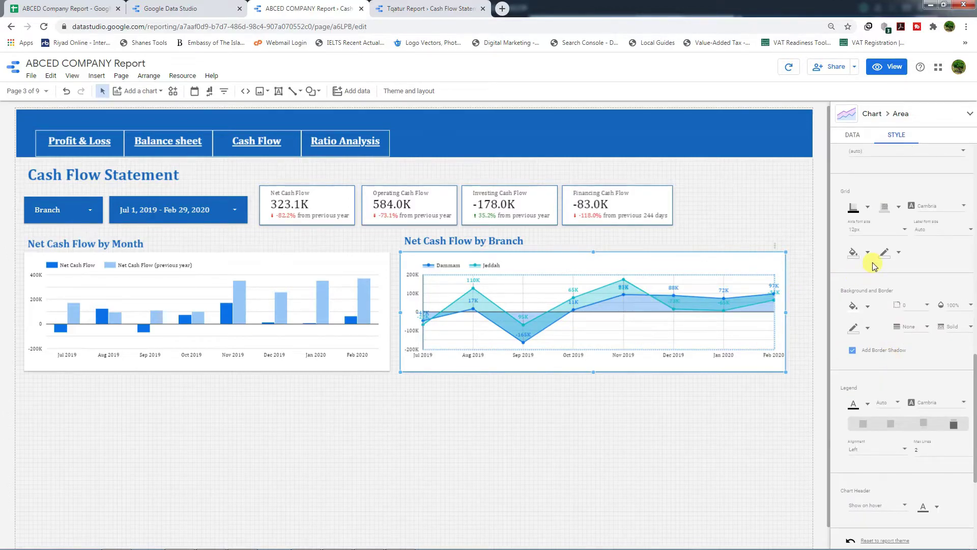
scroll(892, 393, "up", 3)
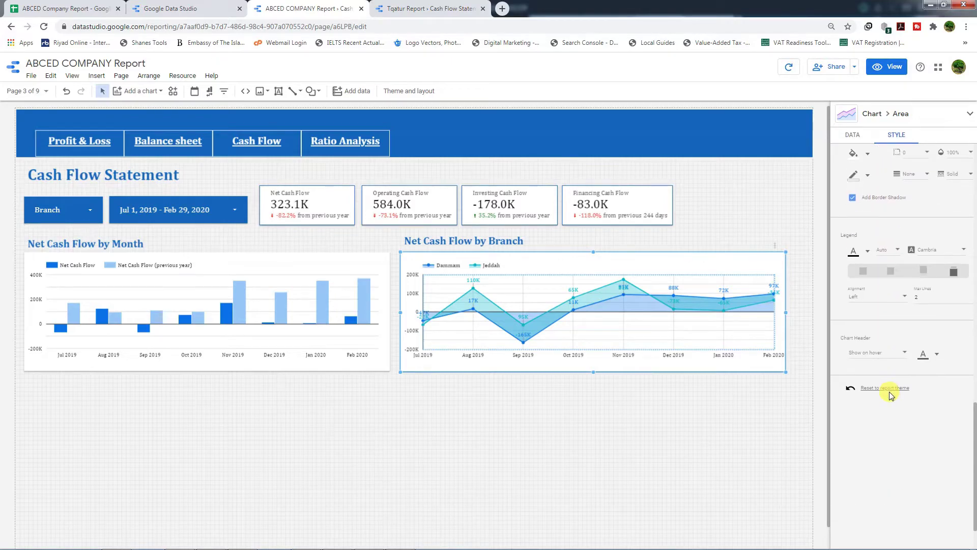
scroll(891, 395, "up", 10)
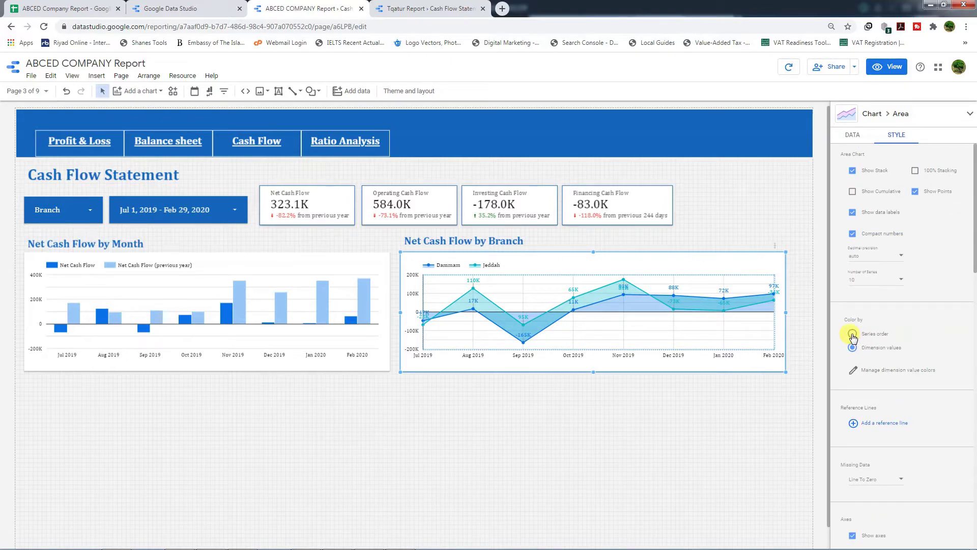
left_click(853, 334)
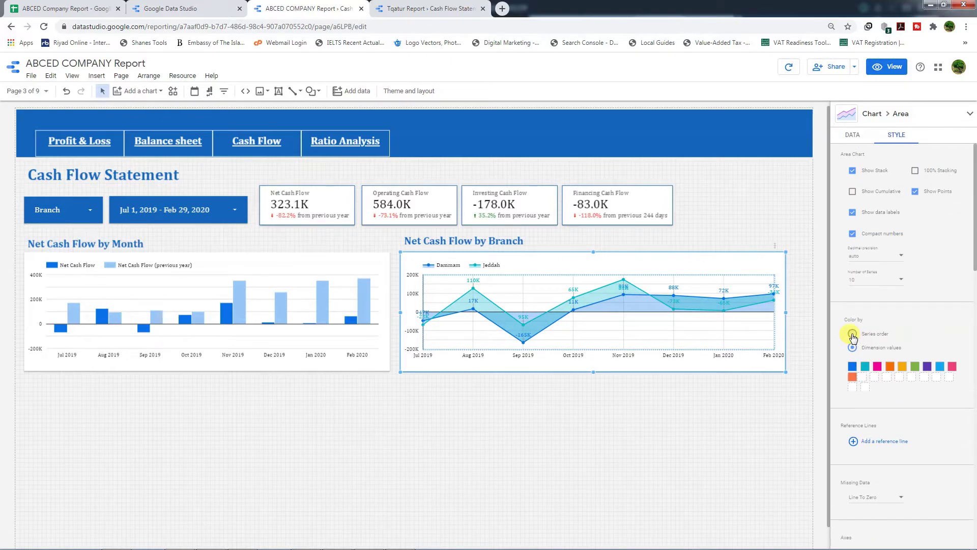
left_click(853, 367)
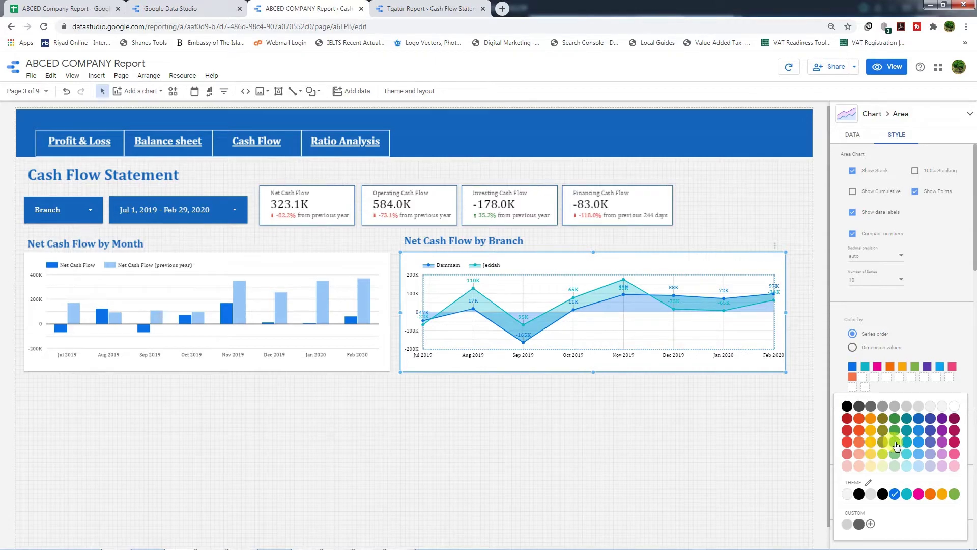
left_click(859, 430)
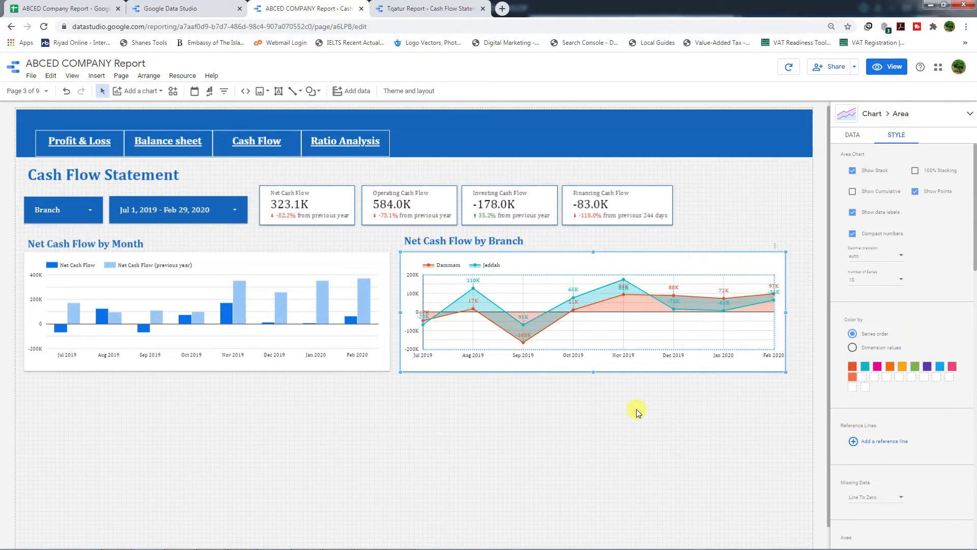
left_click(887, 67)
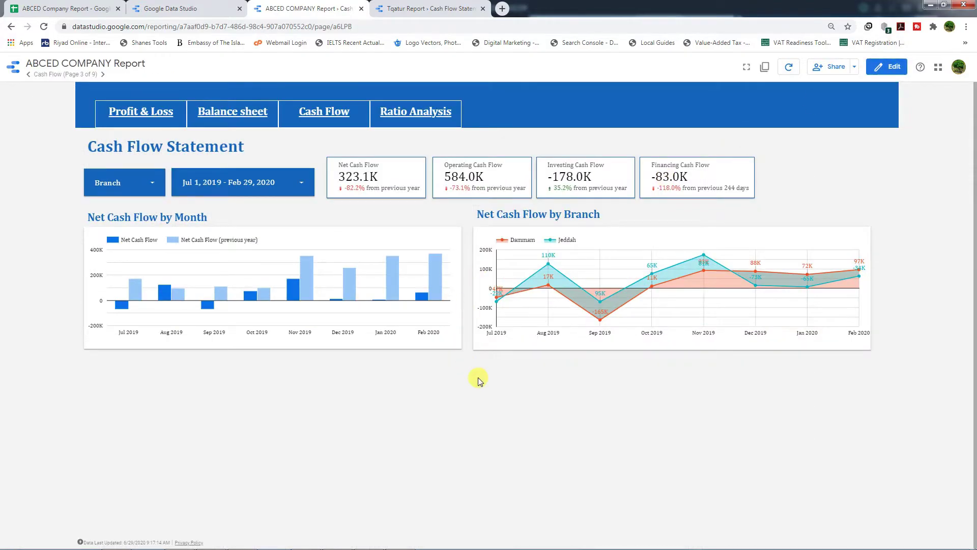
mouse_move(575, 295)
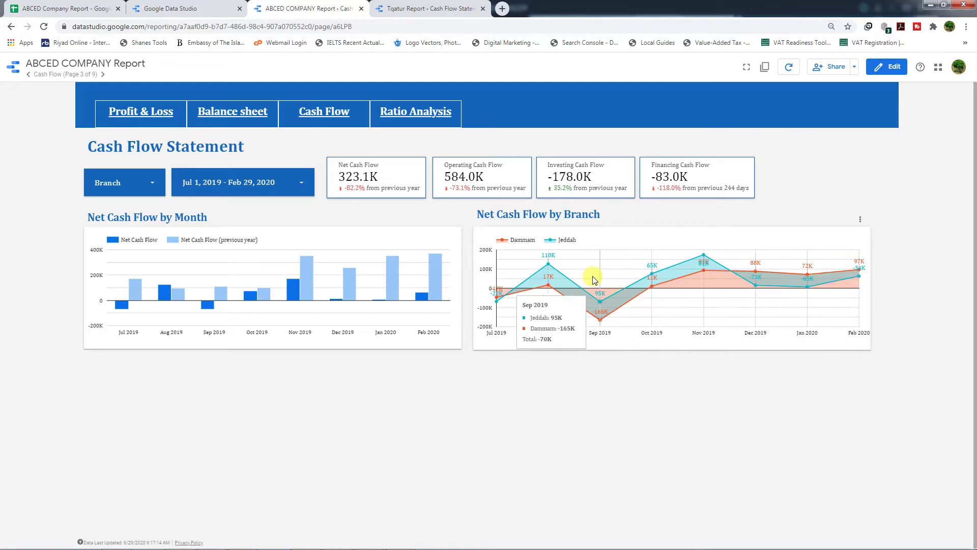
left_click(888, 70)
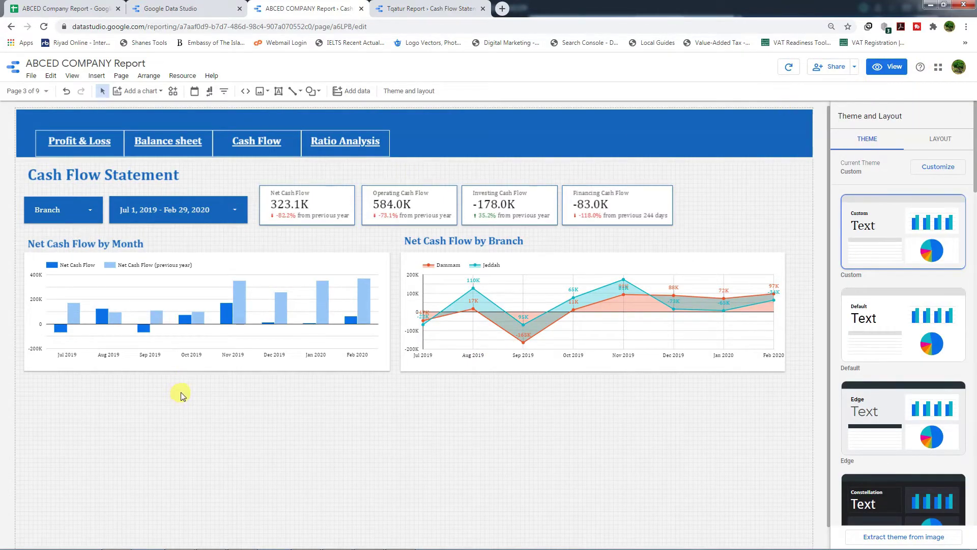
- Duplicate the Net Cash Flow by Month title and chart below the original, shrink the copy and retitle it "Operating Cash Flow by branch"
left_click(63, 262)
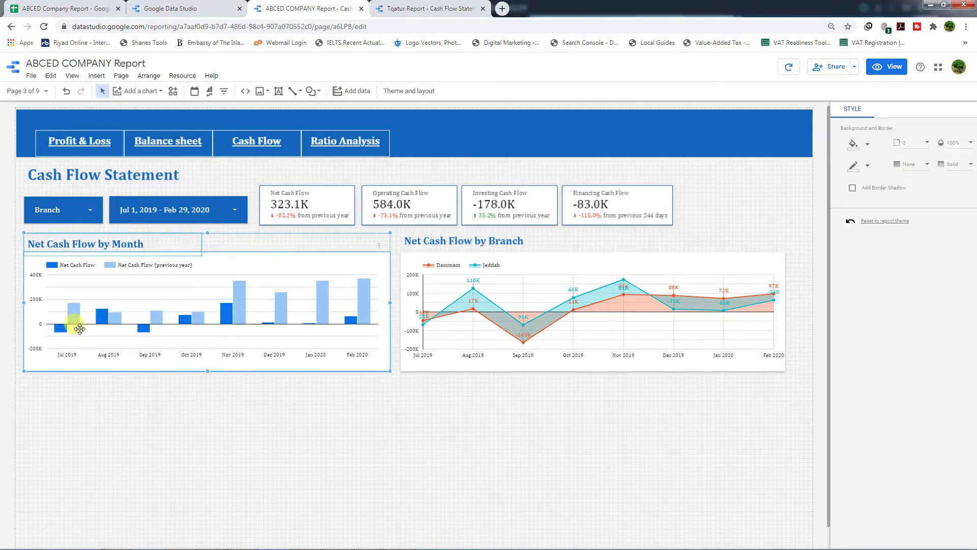
key("ctrl+d")
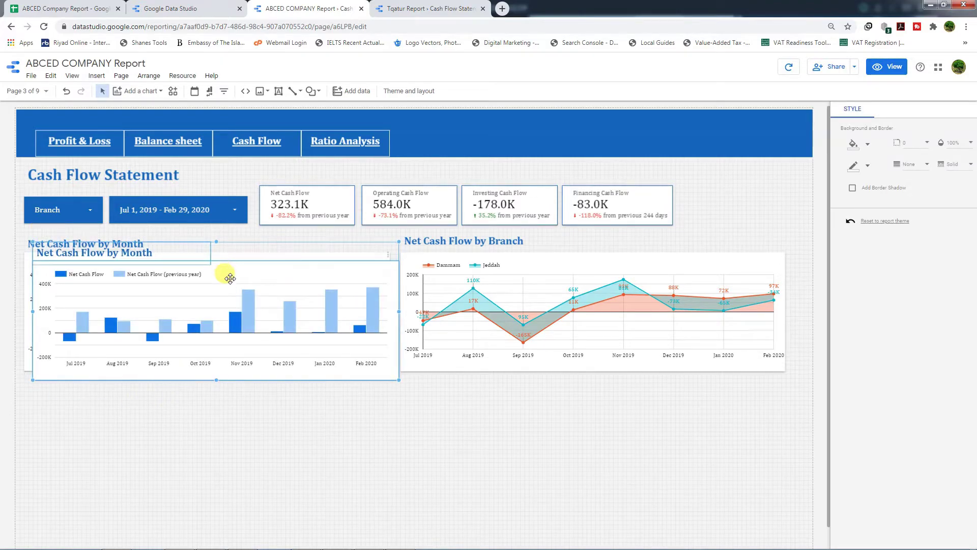
type("Operating")
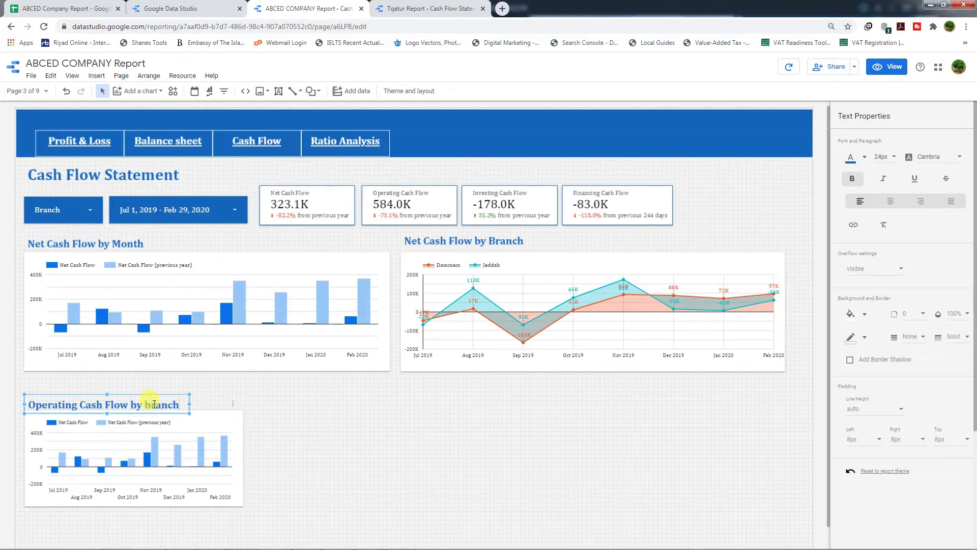
- Move the Operating Cash Flow by branch title up and enlarge its chart upward and sideways to fit beneath it
left_click(197, 439)
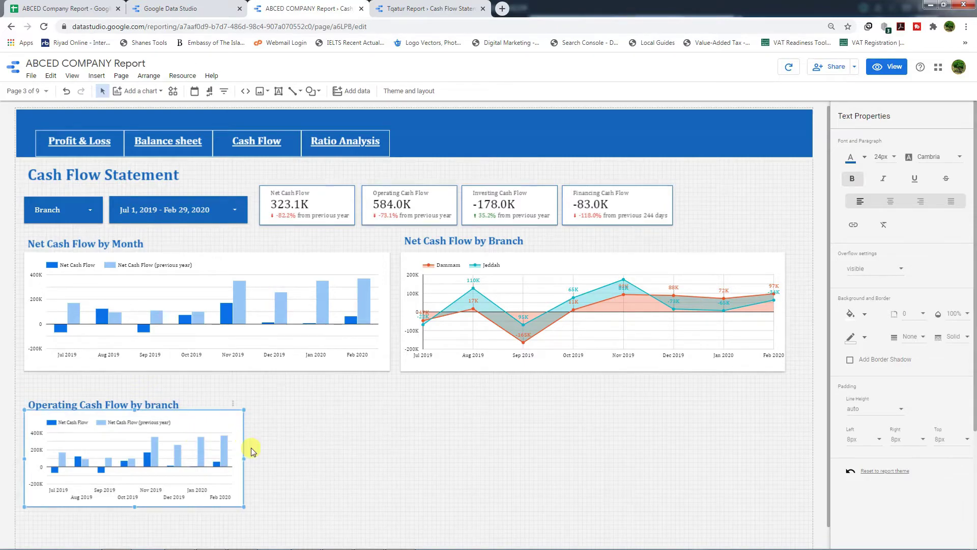
left_click(110, 399)
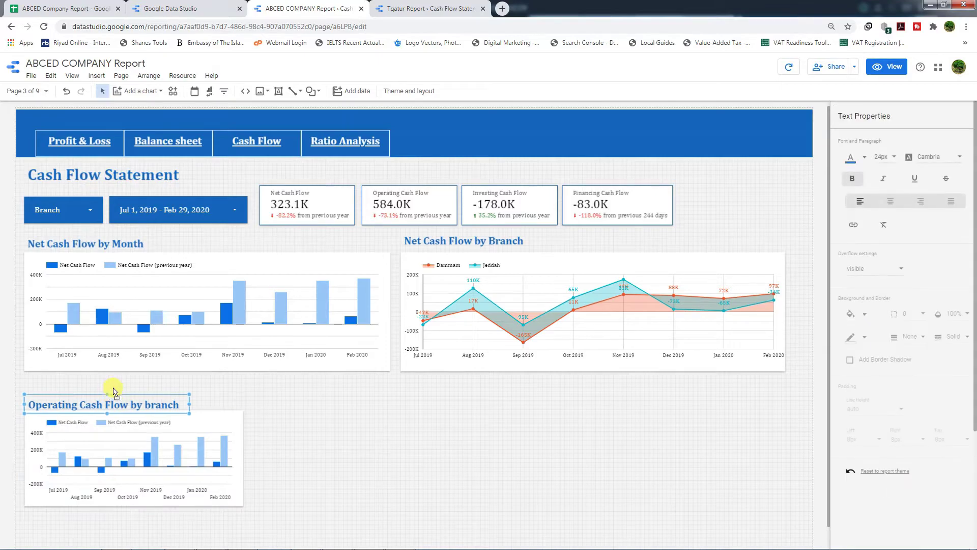
left_click_drag(113, 392, 113, 376)
left_click(123, 419)
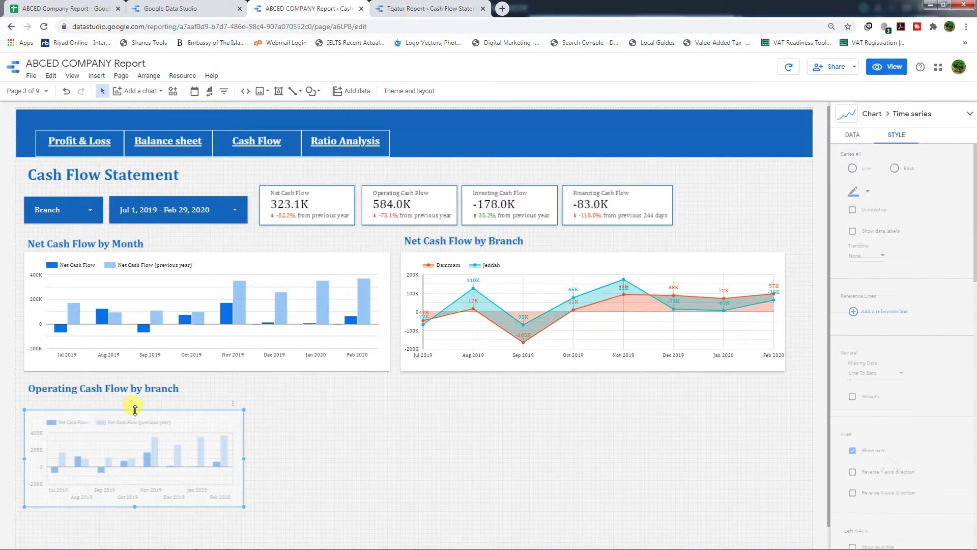
left_click_drag(134, 410, 136, 398)
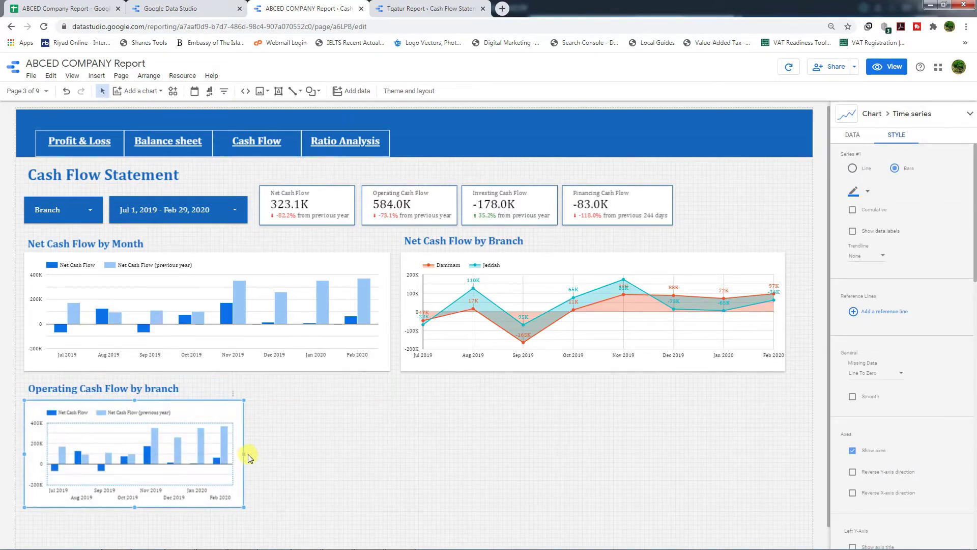
left_click_drag(244, 454, 267, 453)
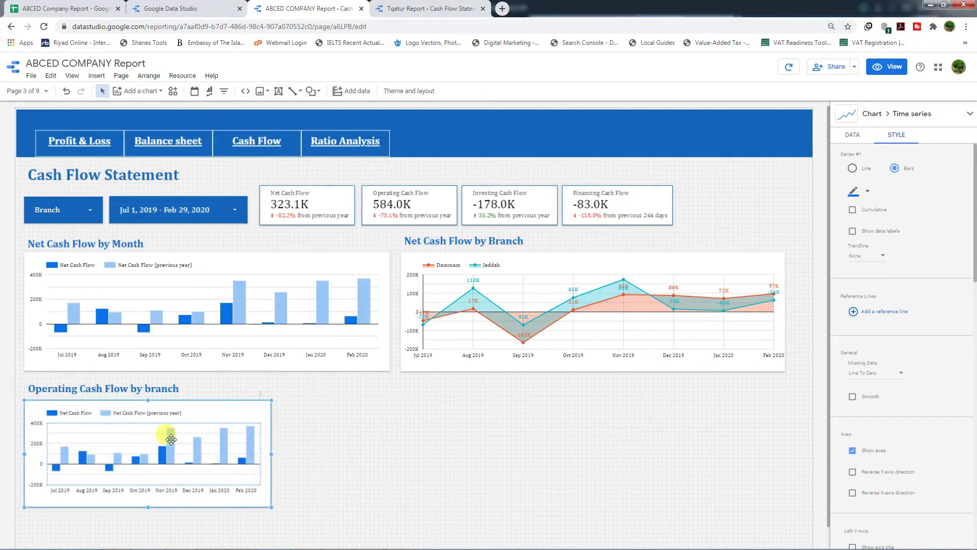
- Break the operating chart down by Branch, set its comparison date range to None and use Operating Cash Flow as the metric
left_click(852, 135)
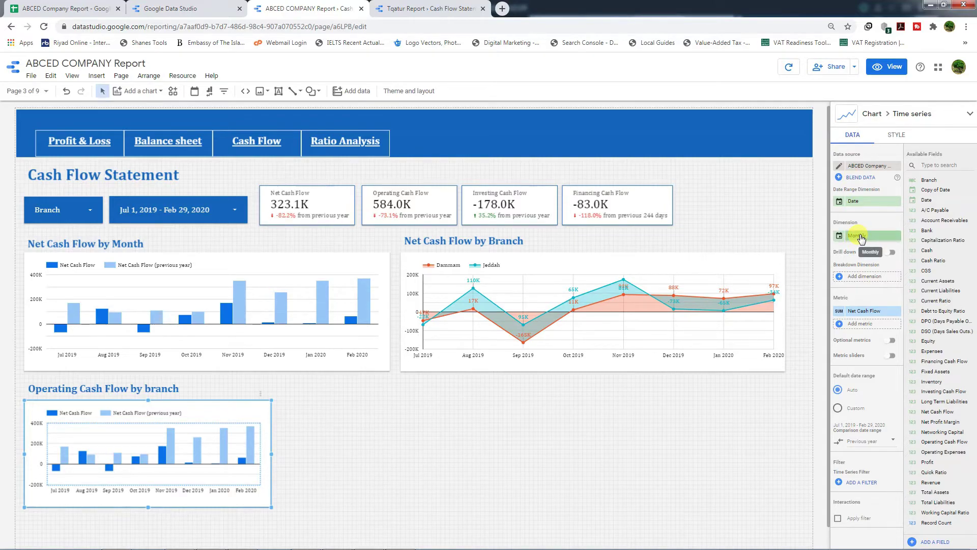
left_click_drag(928, 180, 860, 276)
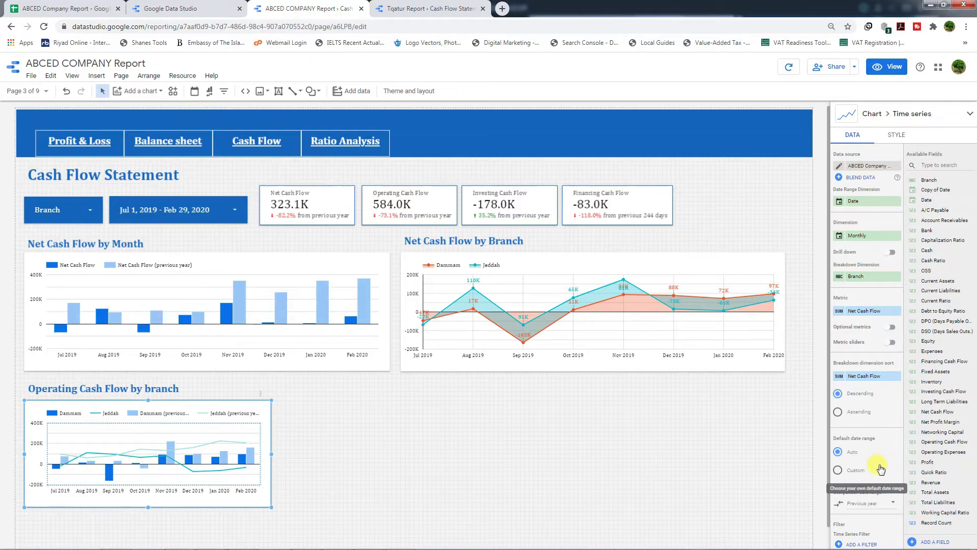
left_click(866, 508)
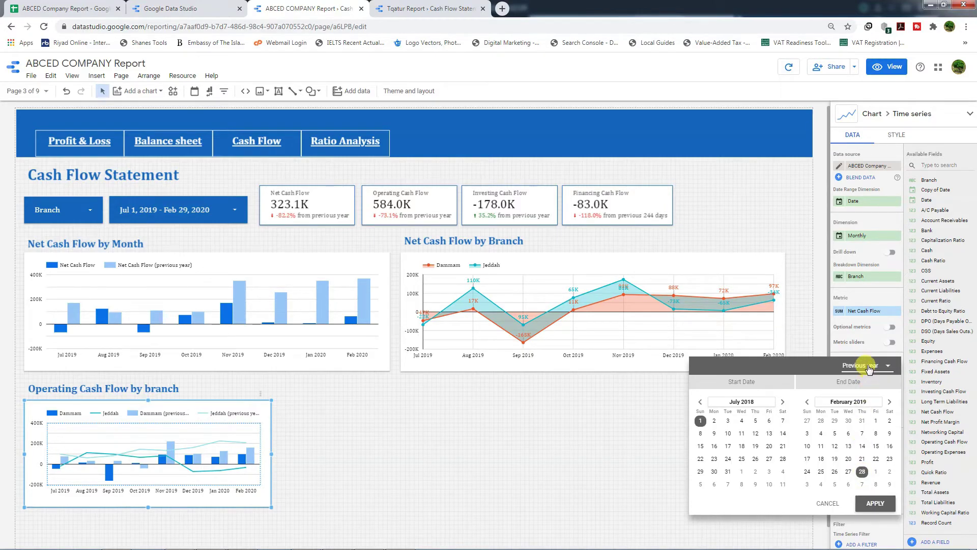
left_click(868, 367)
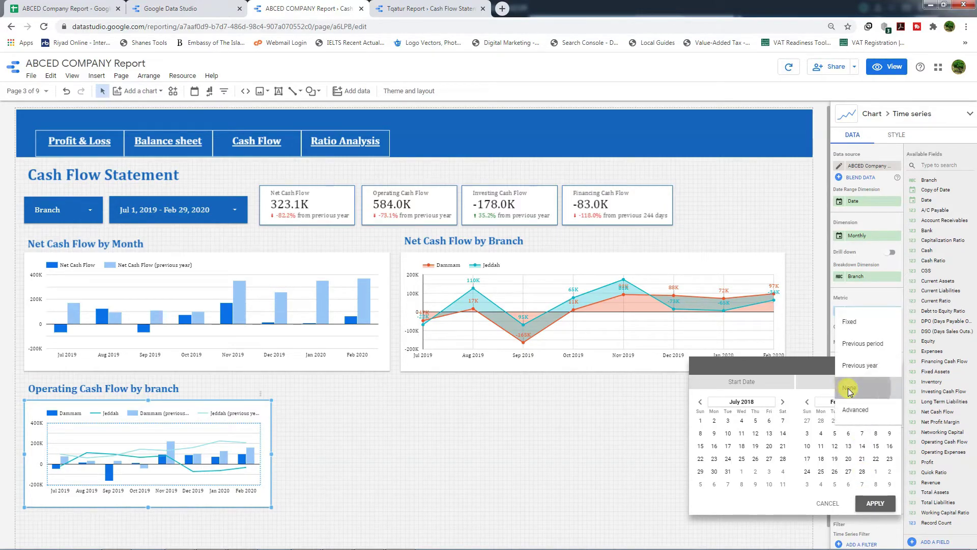
left_click(850, 388)
left_click(874, 503)
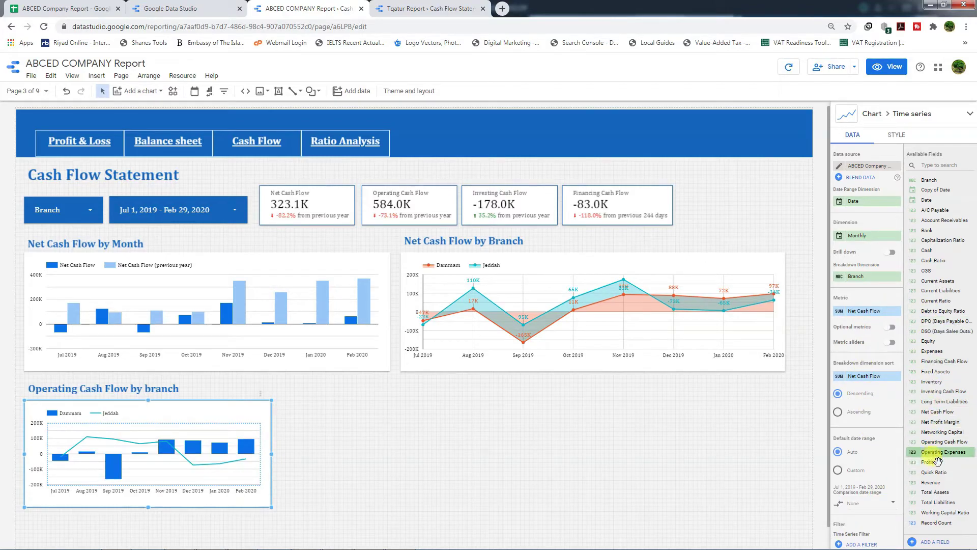
left_click_drag(942, 443, 866, 311)
- Show the second series of the operating chart as bars and give the chart a white background
left_click(897, 137)
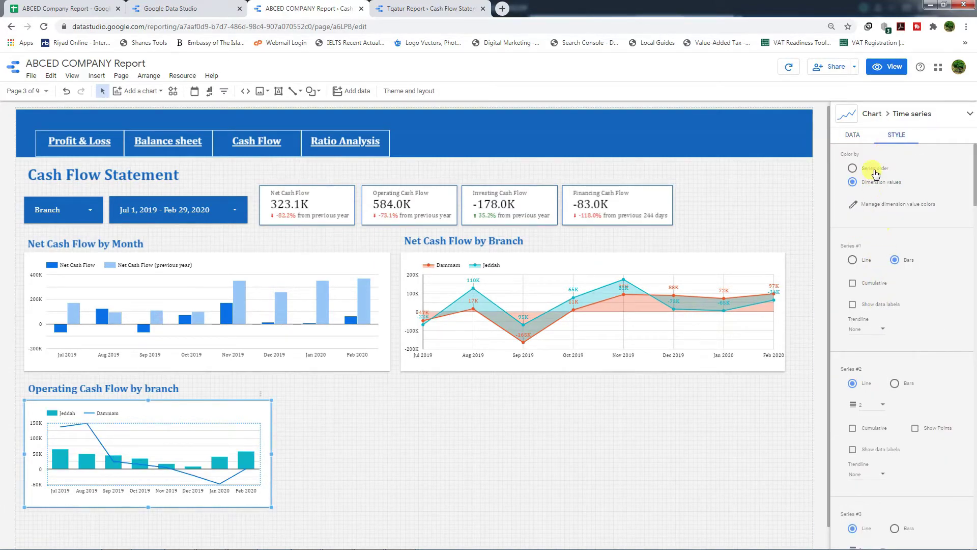
left_click(894, 384)
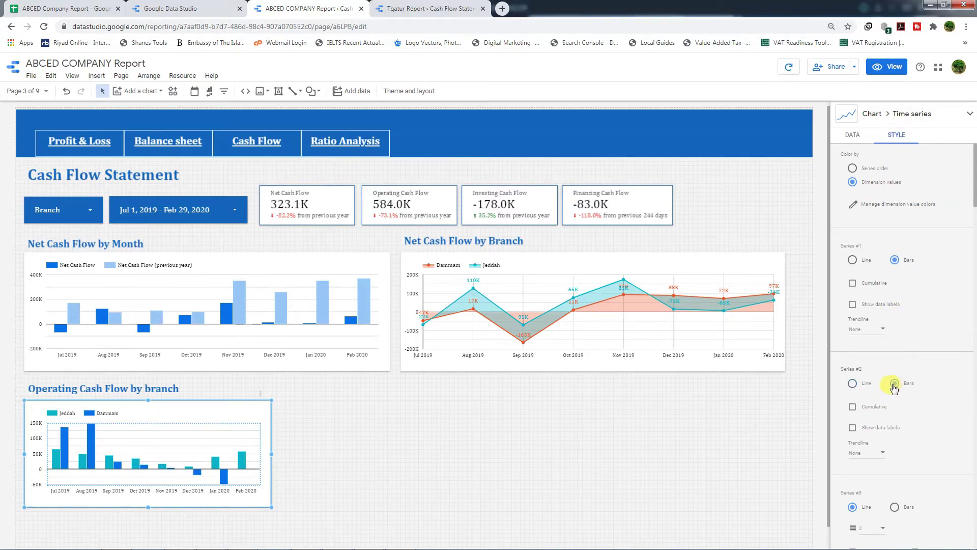
scroll(893, 357, "down", 15)
left_click(866, 298)
left_click(954, 336)
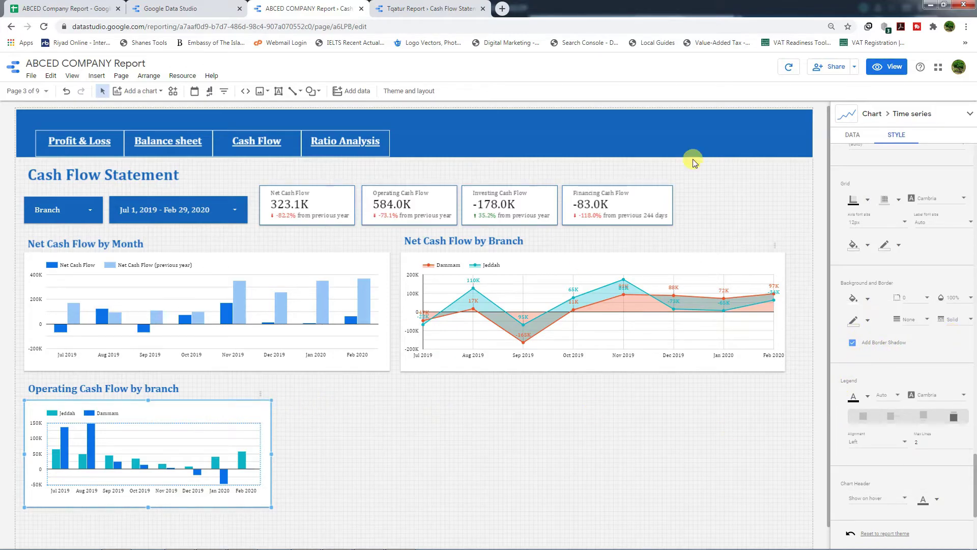
- Duplicate the operating title and chart beside the originals and retitle the copy "Investing Cash Flow by branch"
left_click_drag(316, 380, 104, 458)
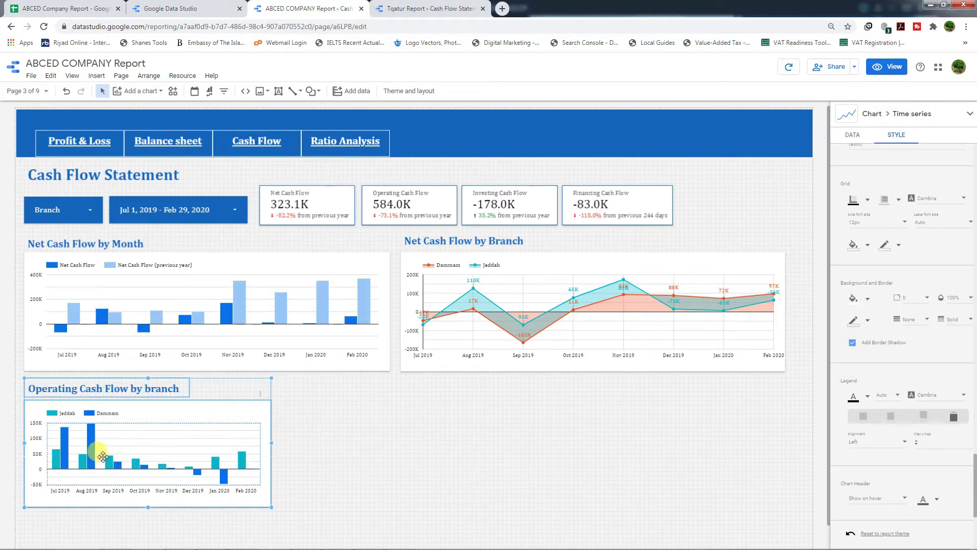
left_click_drag(242, 474, 489, 419)
left_click(419, 395)
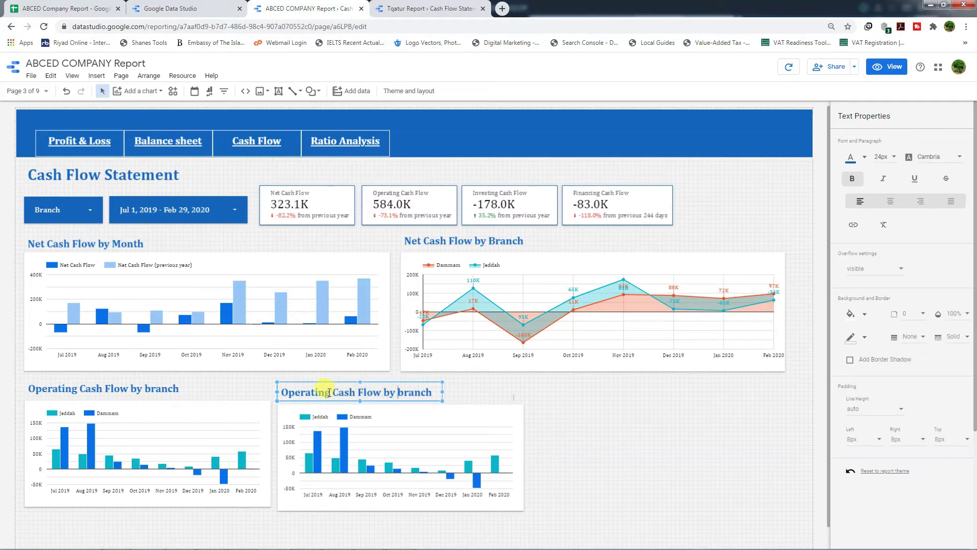
left_click_drag(303, 395, 257, 398)
type("Investing")
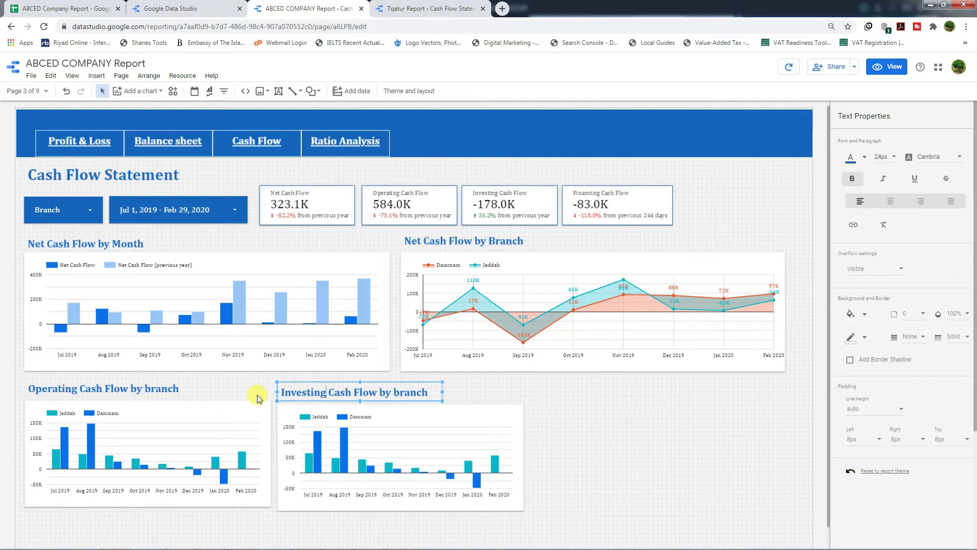
- Replace the metric of the duplicated chart with Investing Cash Flow
left_click(370, 448)
left_click(899, 135)
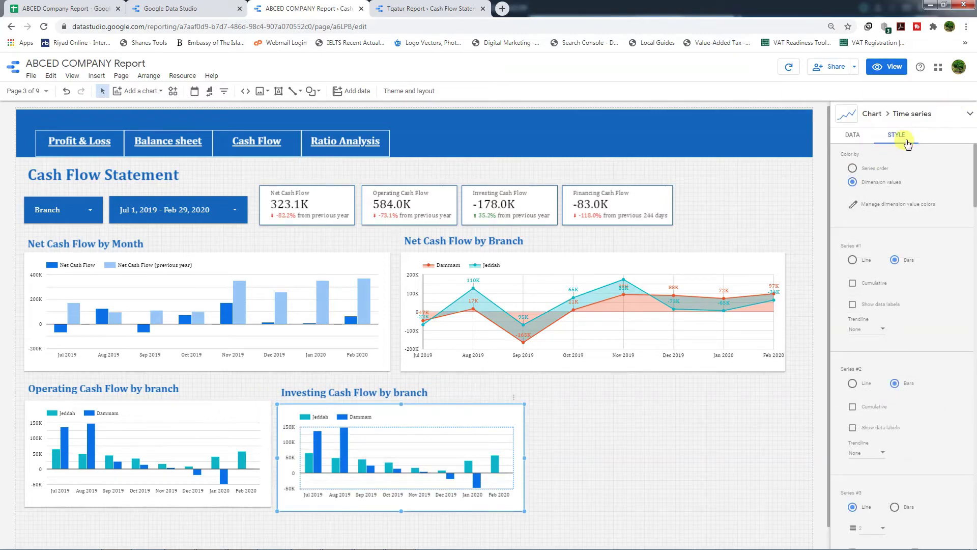
left_click(853, 136)
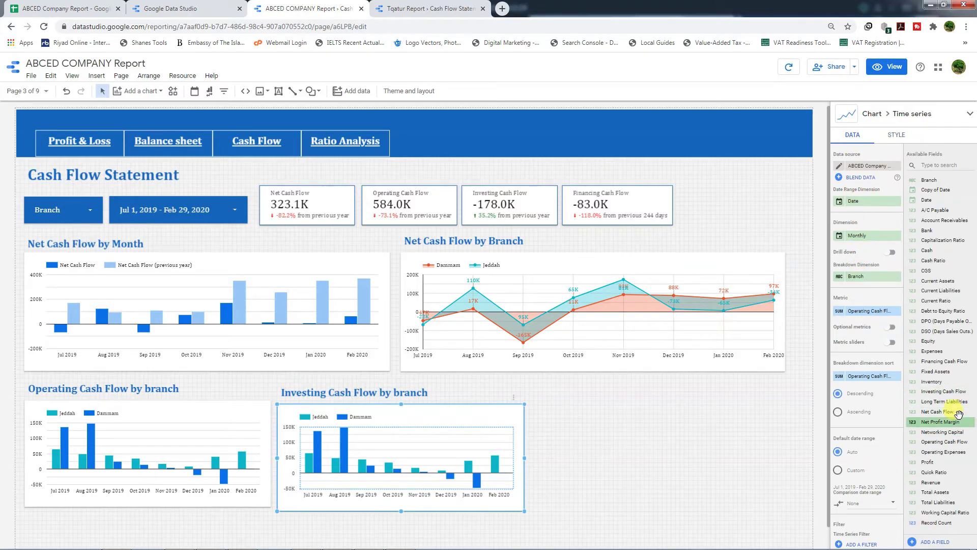
left_click_drag(944, 391, 882, 312)
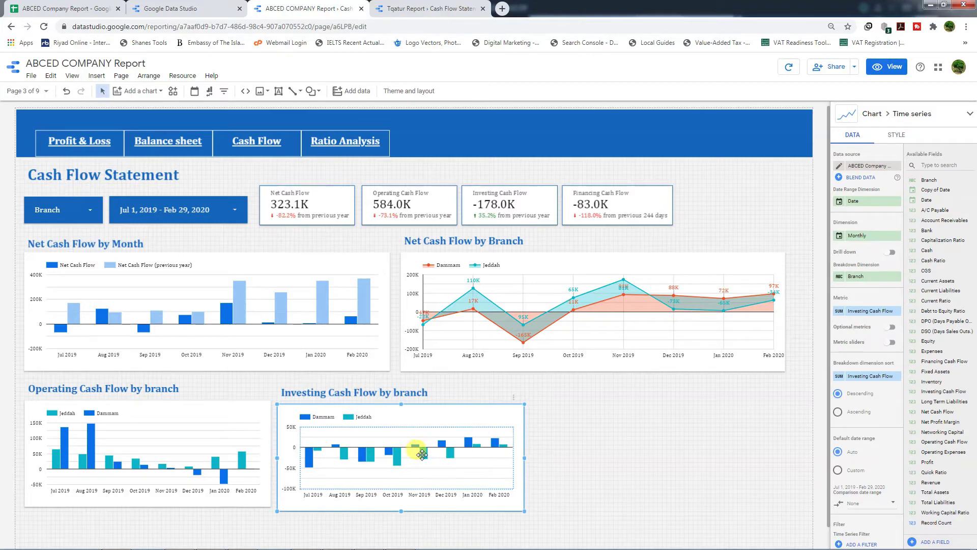
- Color the investing chart by series order, with orange-red for the first series and dark pink for the second
left_click(892, 135)
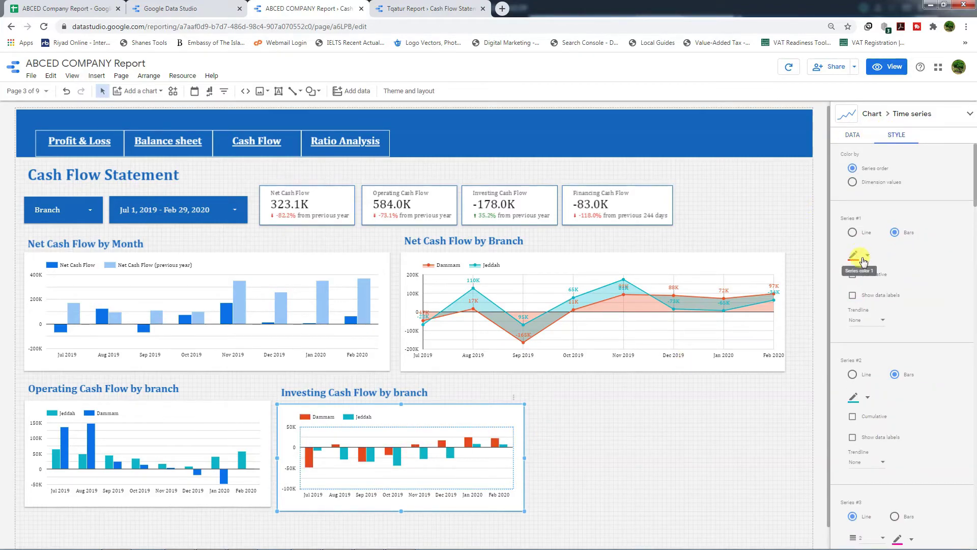
left_click(860, 396)
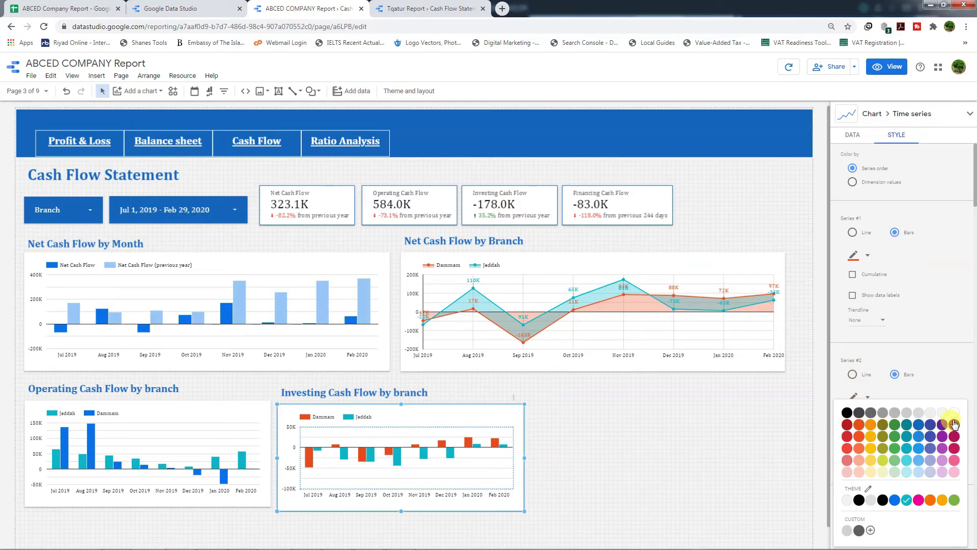
left_click(955, 451)
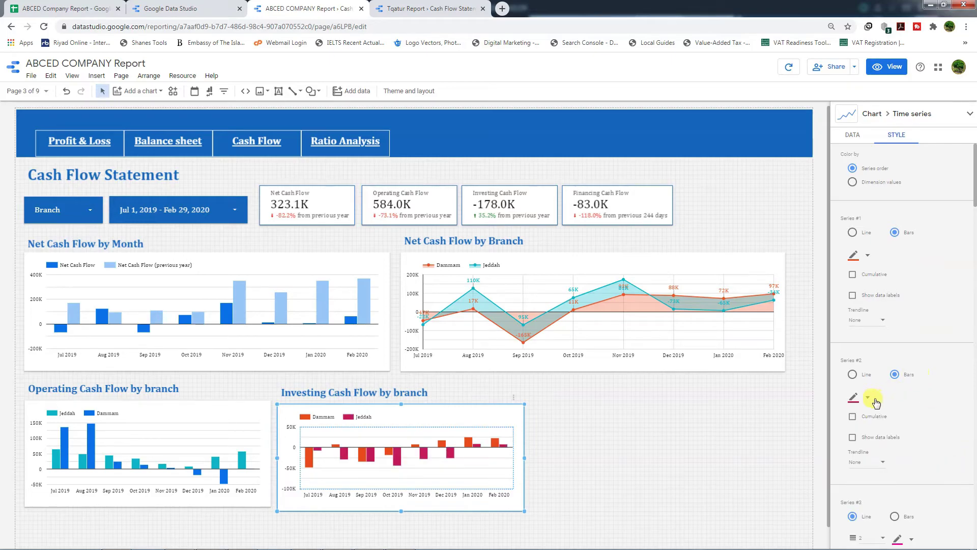
- Change the color of the investing chart's second series to orange
left_click(859, 398)
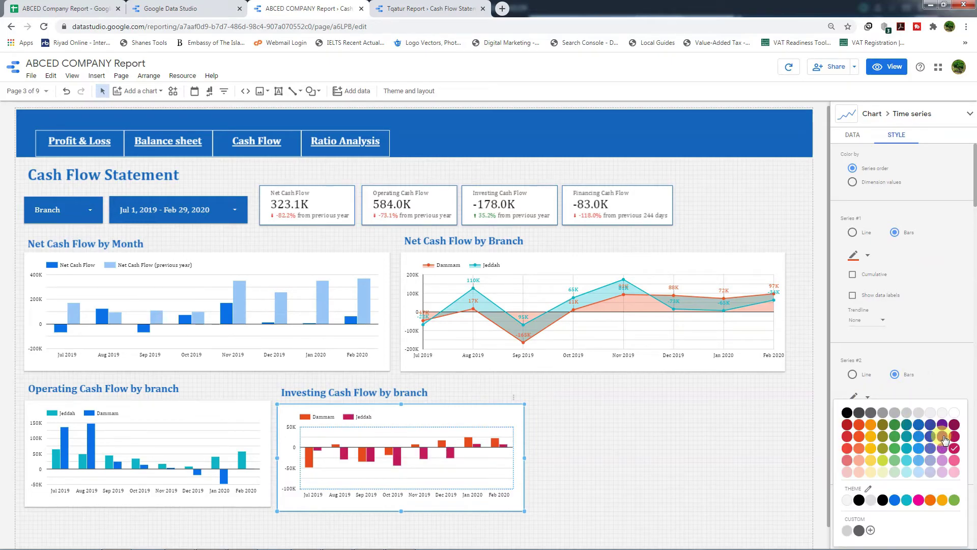
left_click(871, 427)
left_click(551, 393)
- Duplicate the investing title and chart beside the originals and retitle the copy "Financing Cash Flow by branch"
left_click(346, 452)
left_click_drag(346, 451, 790, 433)
left_click(652, 395)
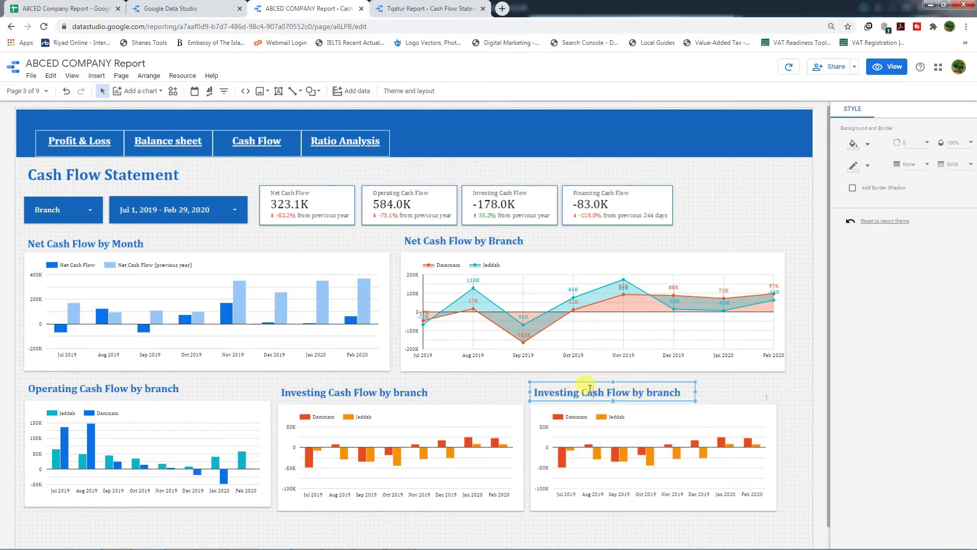
double_click(556, 393)
type("Financing")
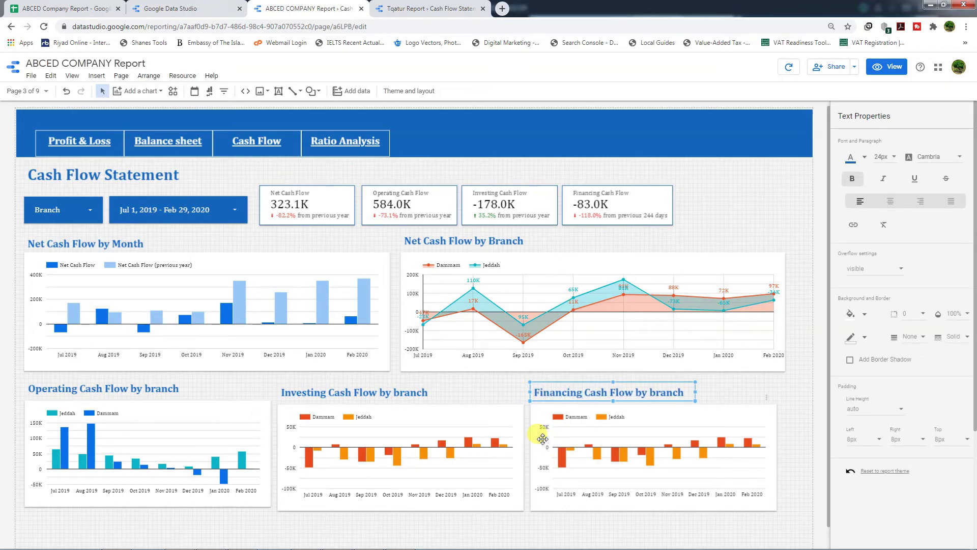
- Replace the duplicated chart's metric with Financing Cash Flow and color its first series dark green and its second series olive
left_click(691, 456)
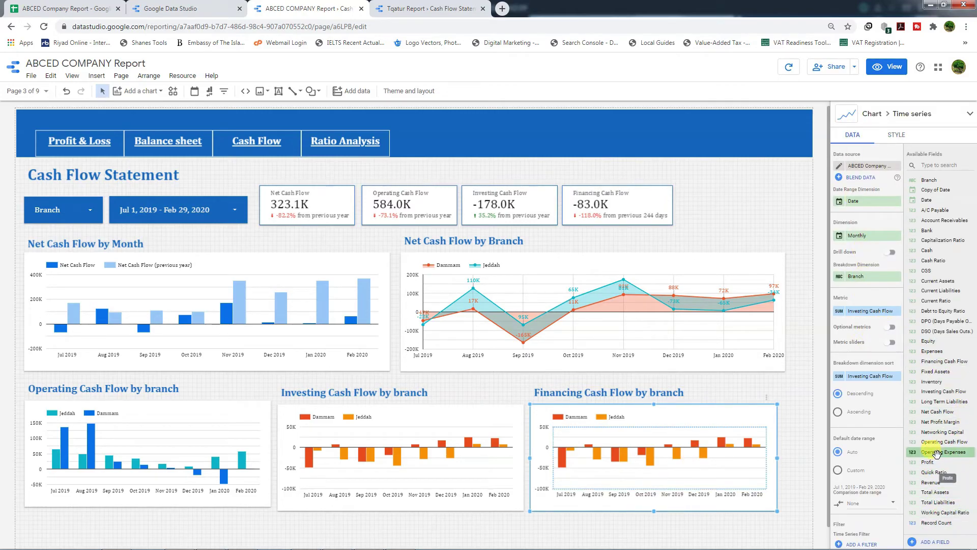
left_click_drag(944, 361, 878, 311)
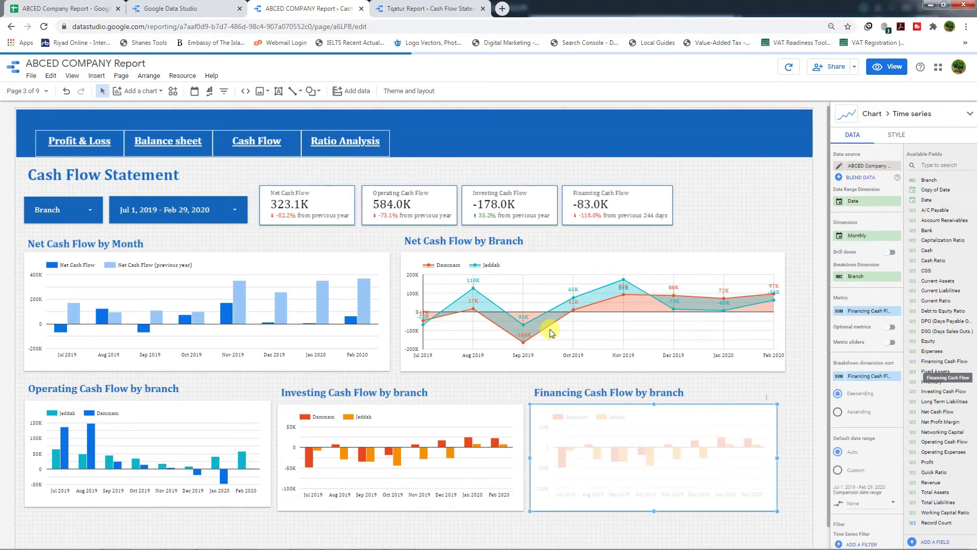
left_click(896, 135)
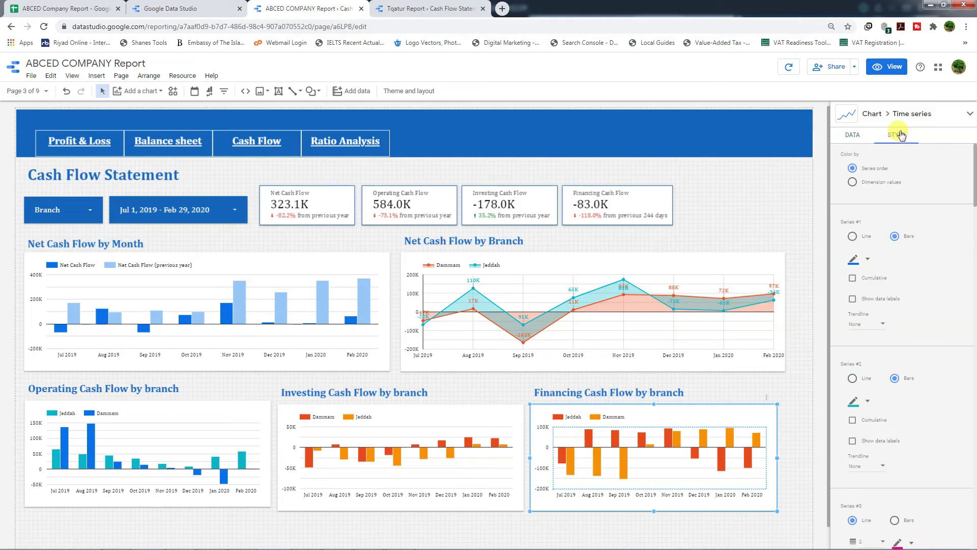
left_click(867, 262)
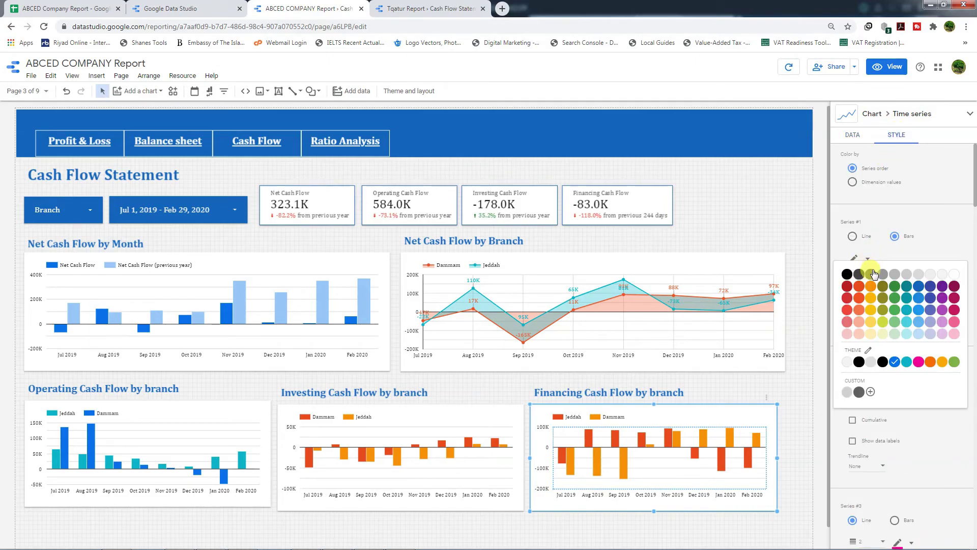
left_click(895, 287)
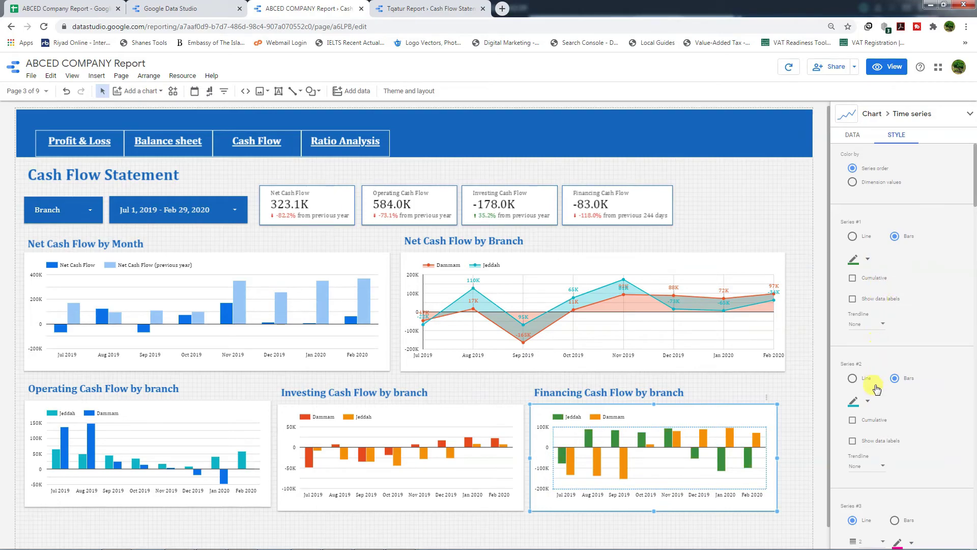
left_click(868, 402)
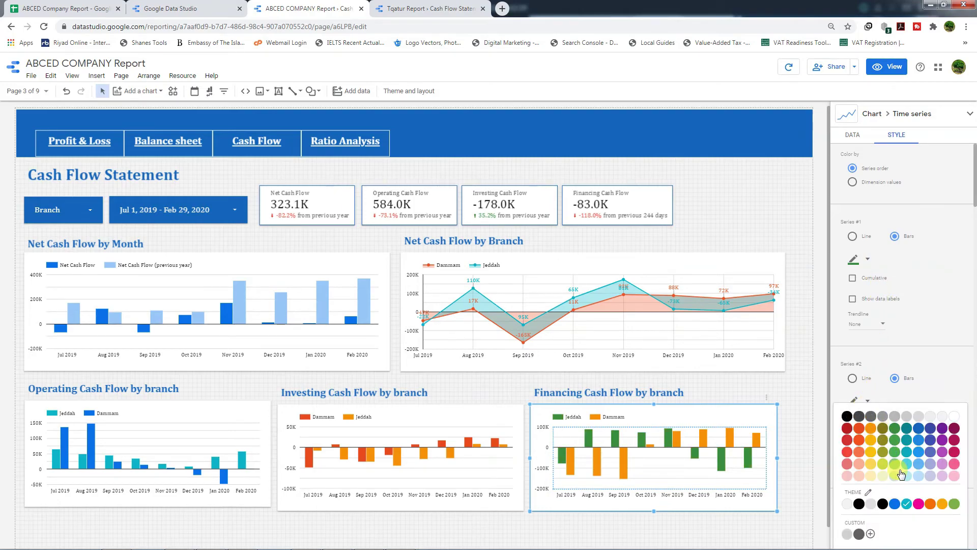
left_click(885, 441)
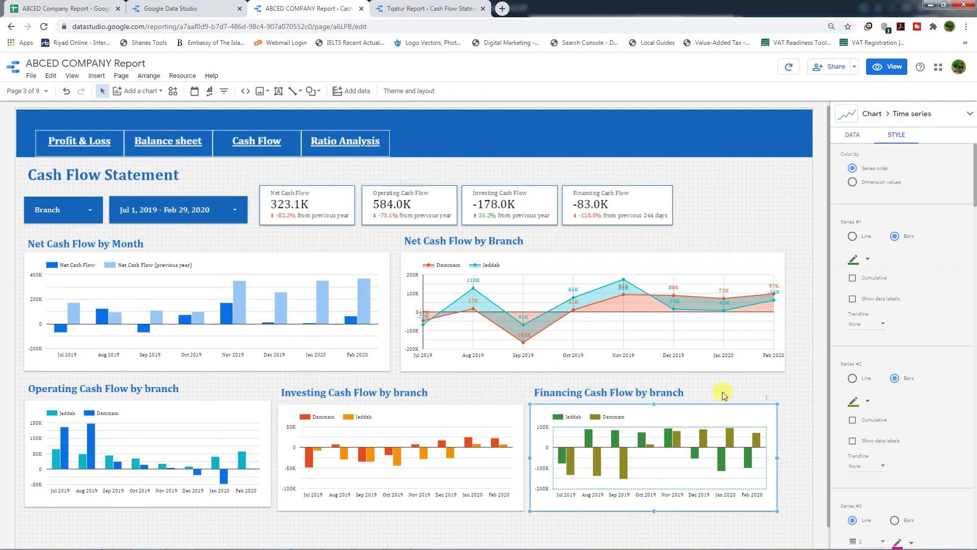
- Distribute the operating, investing and financing charts evenly and align them vertically to the middle
left_click_drag(796, 425, 131, 490)
left_click(148, 76)
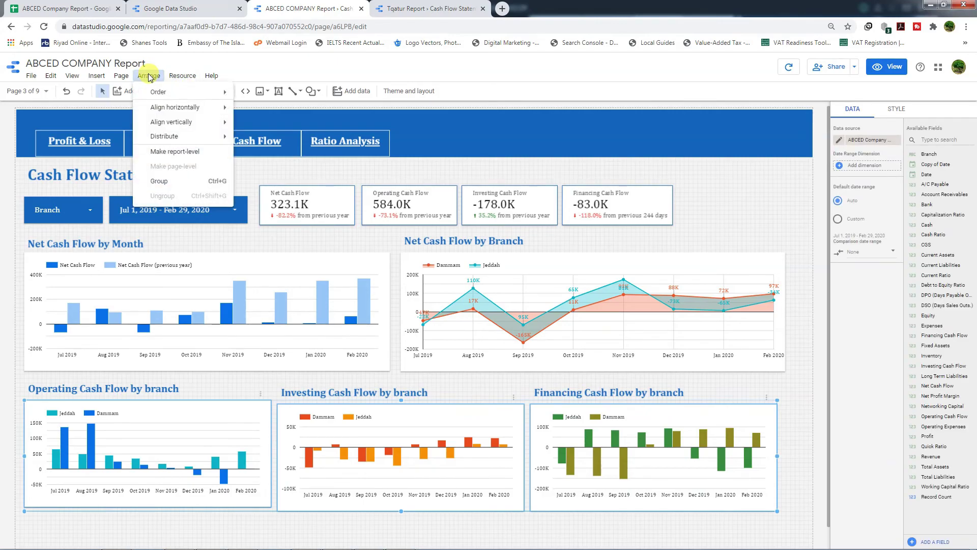
mouse_move(188, 136)
left_click(258, 136)
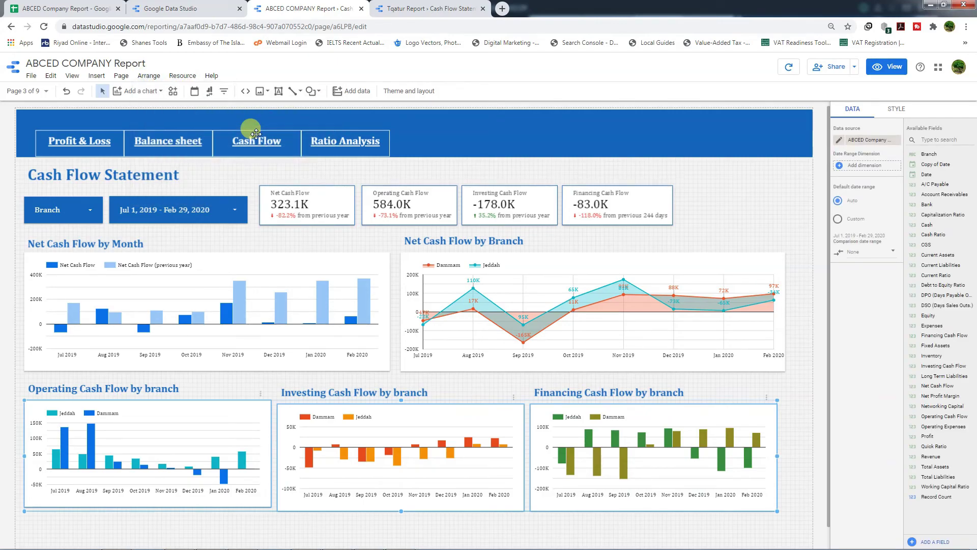
left_click(149, 75)
mouse_move(185, 123)
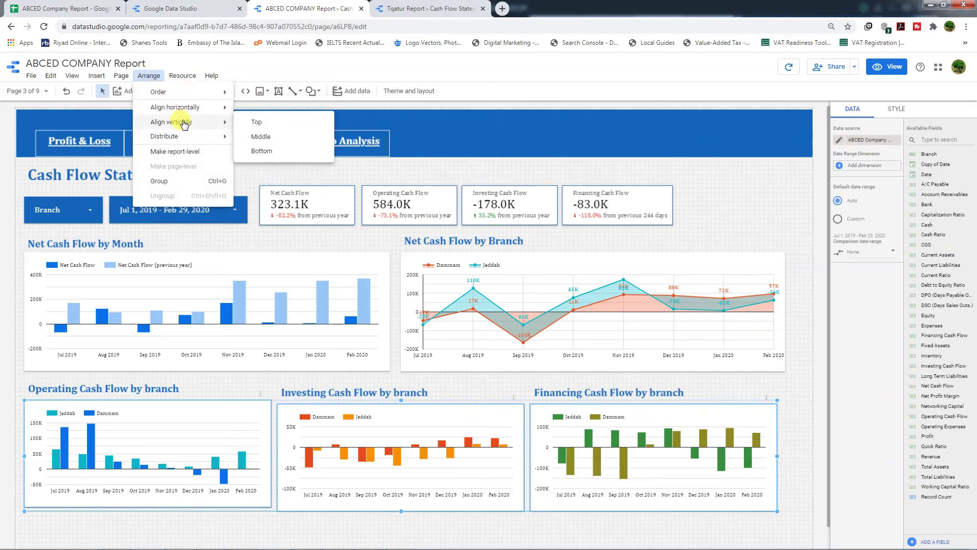
left_click(262, 139)
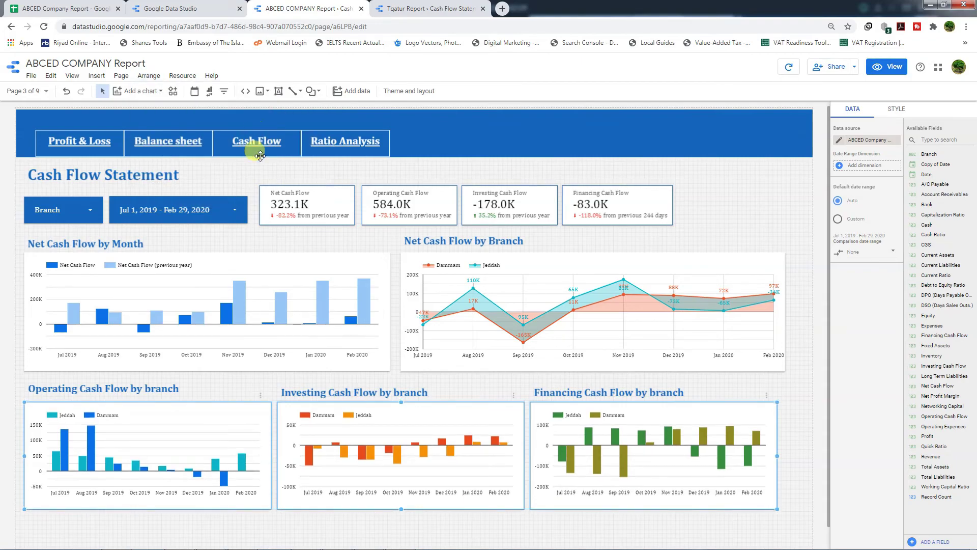
- Align the Net Cash Flow by Month and Net Cash Flow by Branch charts vertically to the middle
left_click_drag(792, 299, 225, 224)
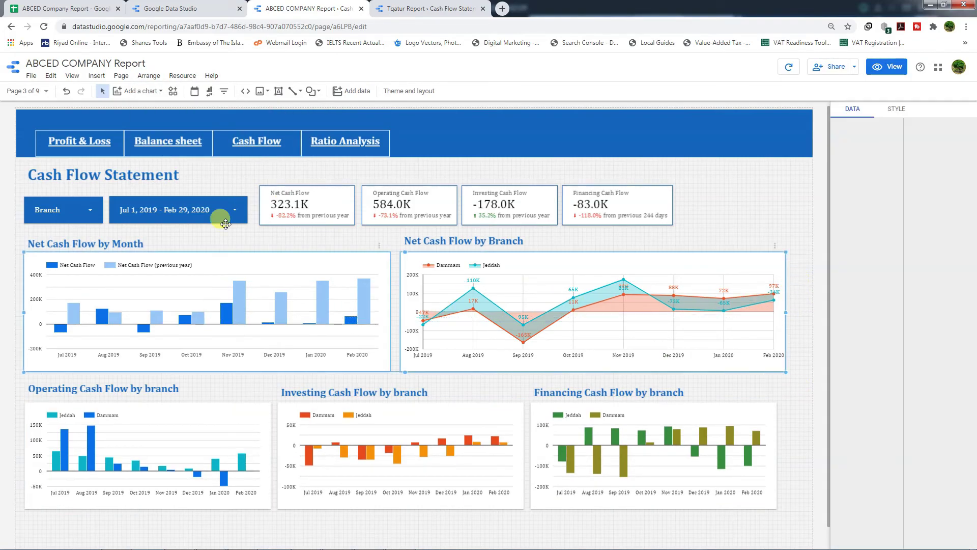
left_click(149, 75)
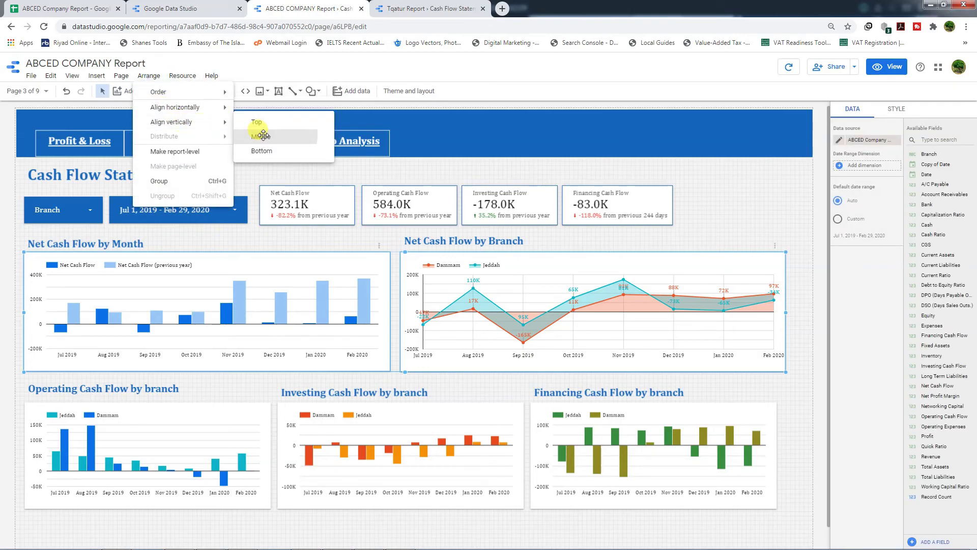
left_click(260, 130)
key("Escape")
- Open the report in view mode and examine the data point values in the cash flow charts
left_click(885, 68)
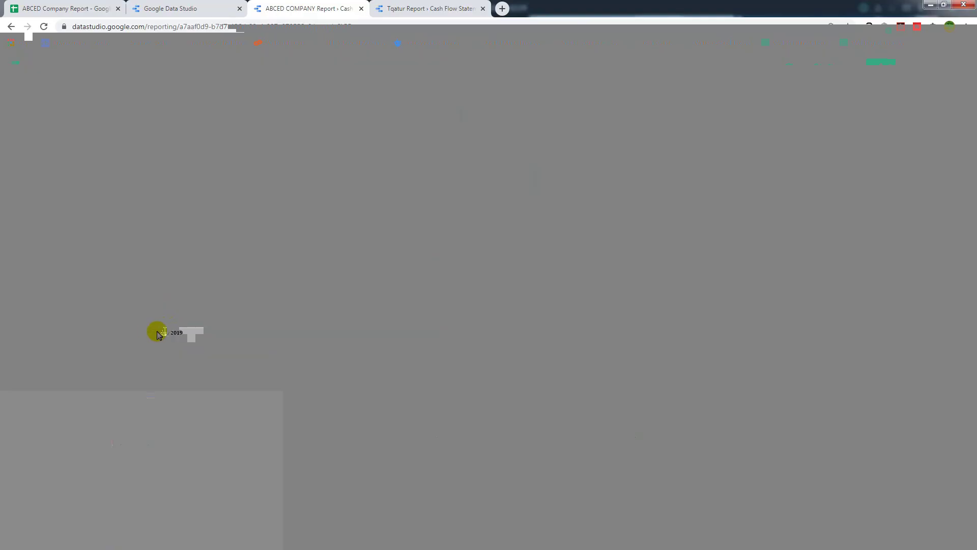
mouse_move(127, 312)
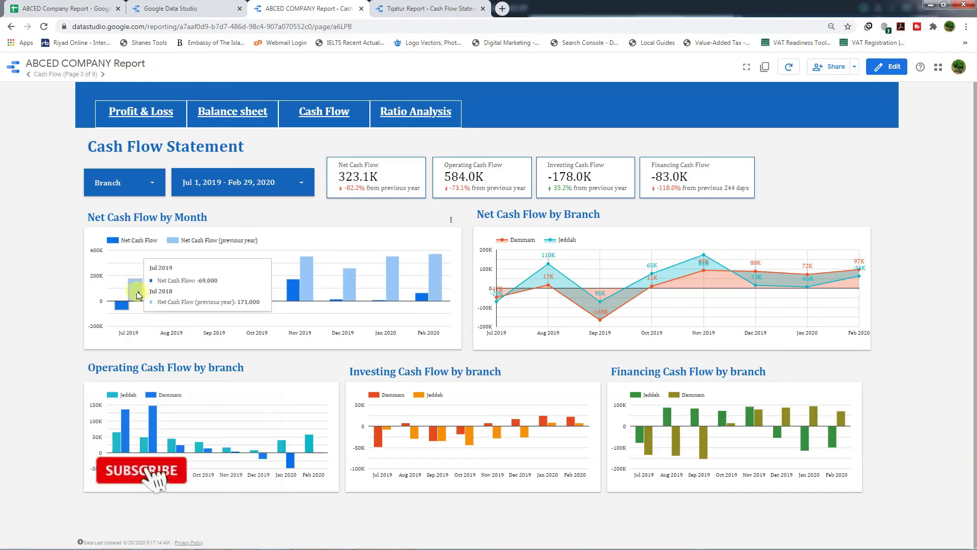
mouse_move(544, 313)
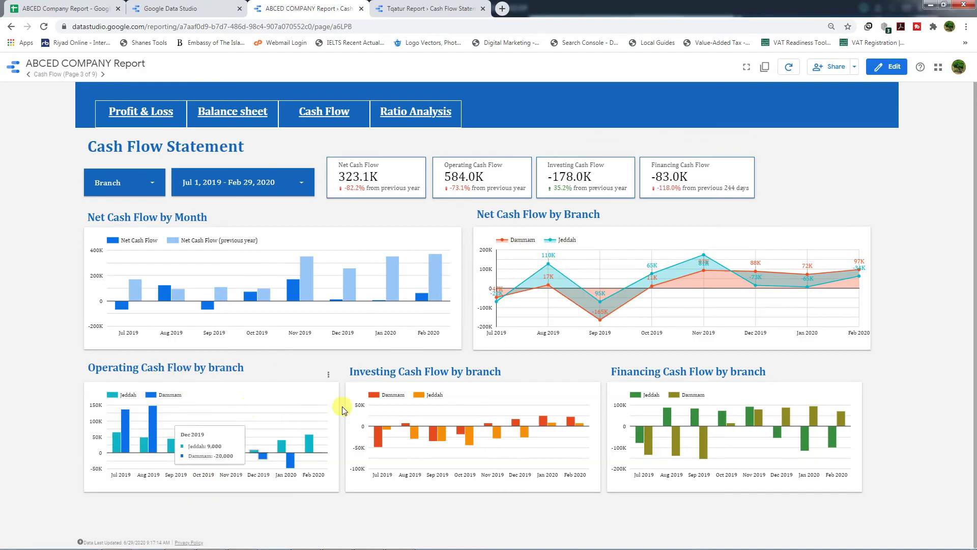
mouse_move(461, 440)
mouse_move(727, 413)
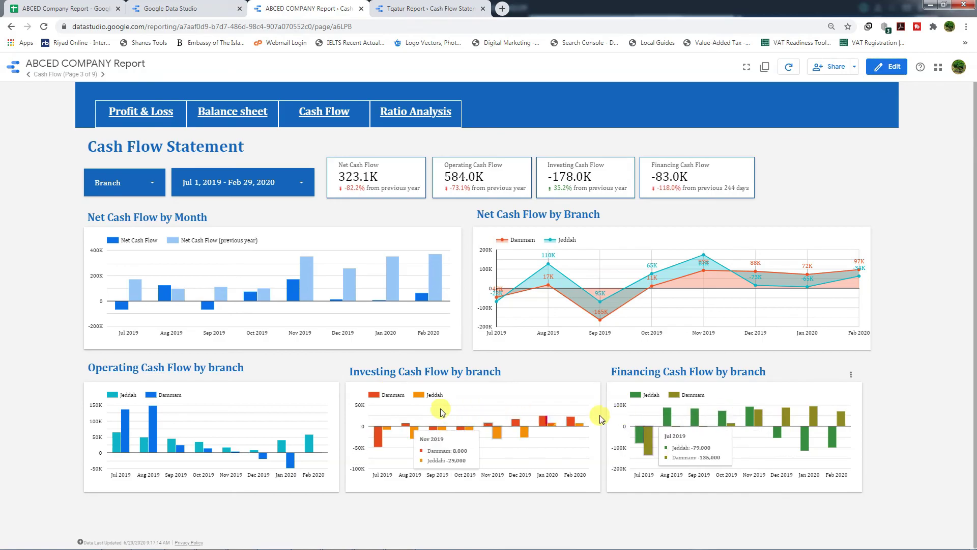
mouse_move(237, 420)
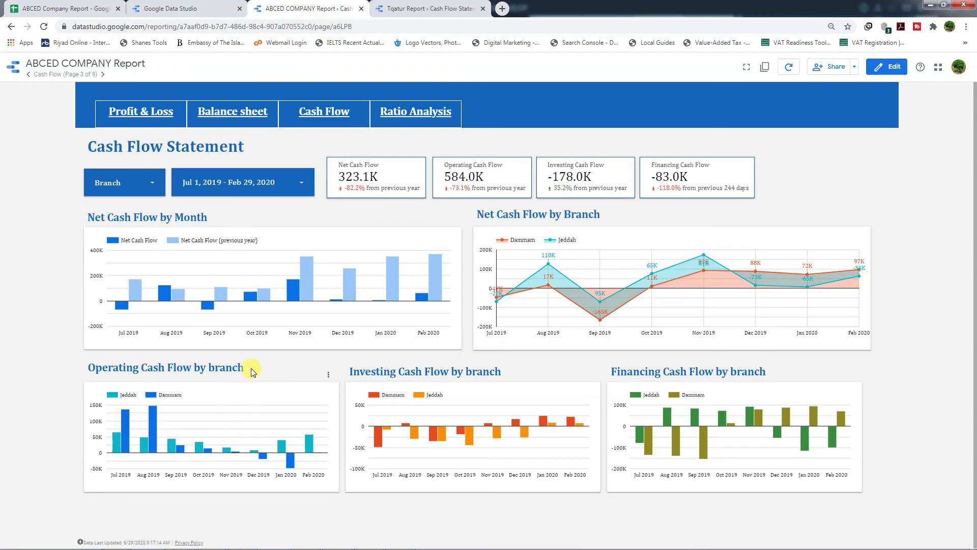